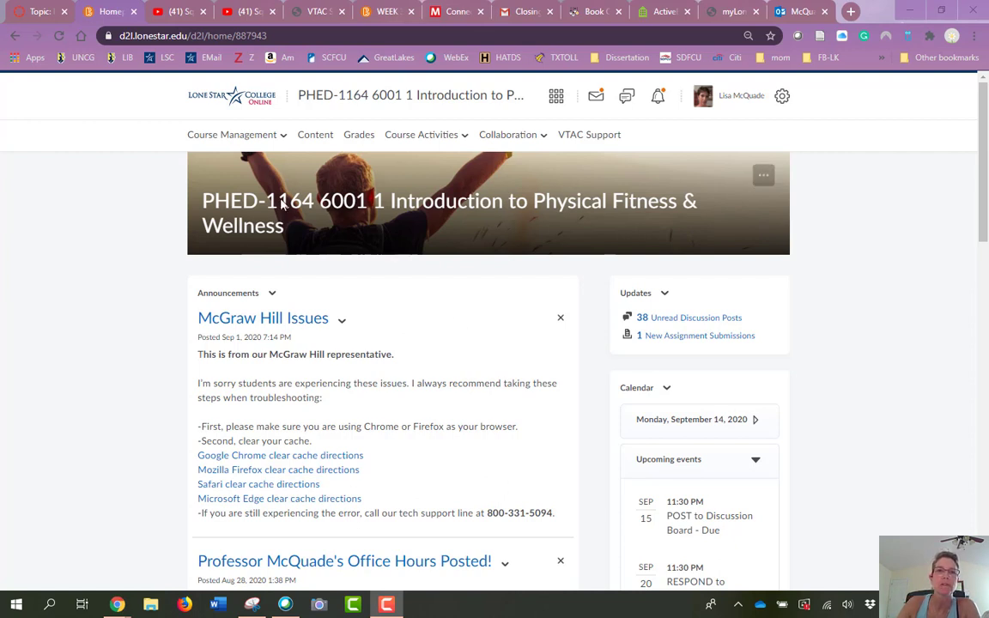
Open the Intelligent Agents list from the course's administration page.
left_click(242, 140)
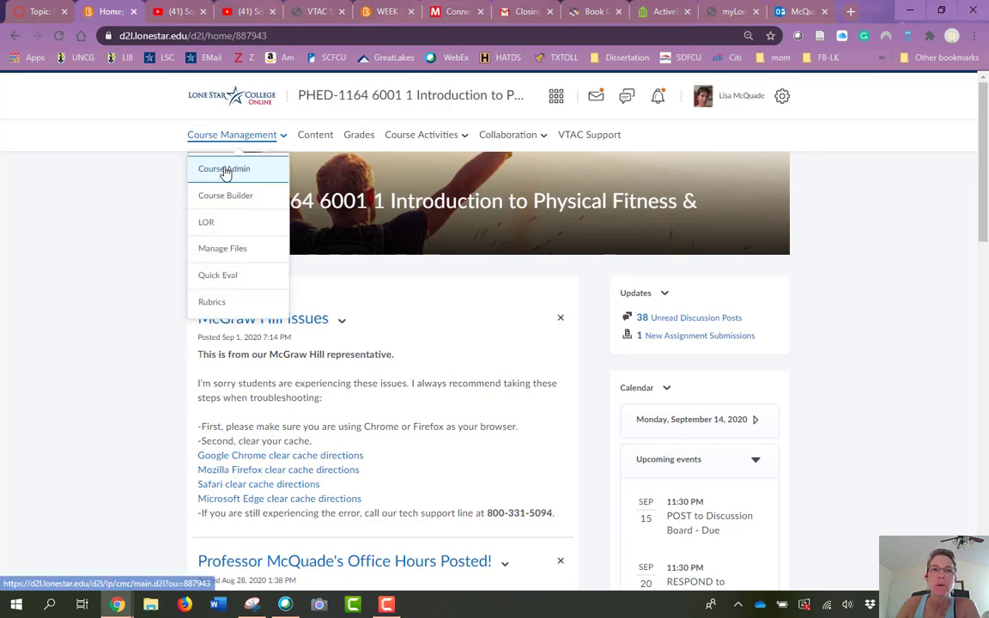
left_click(225, 171)
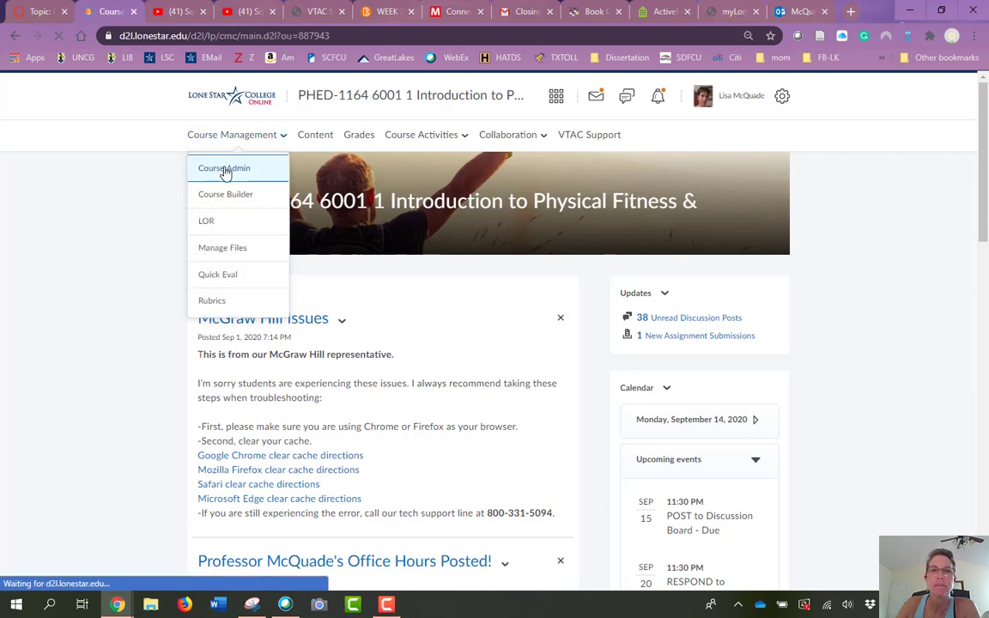
scroll(225, 171, "down", 1)
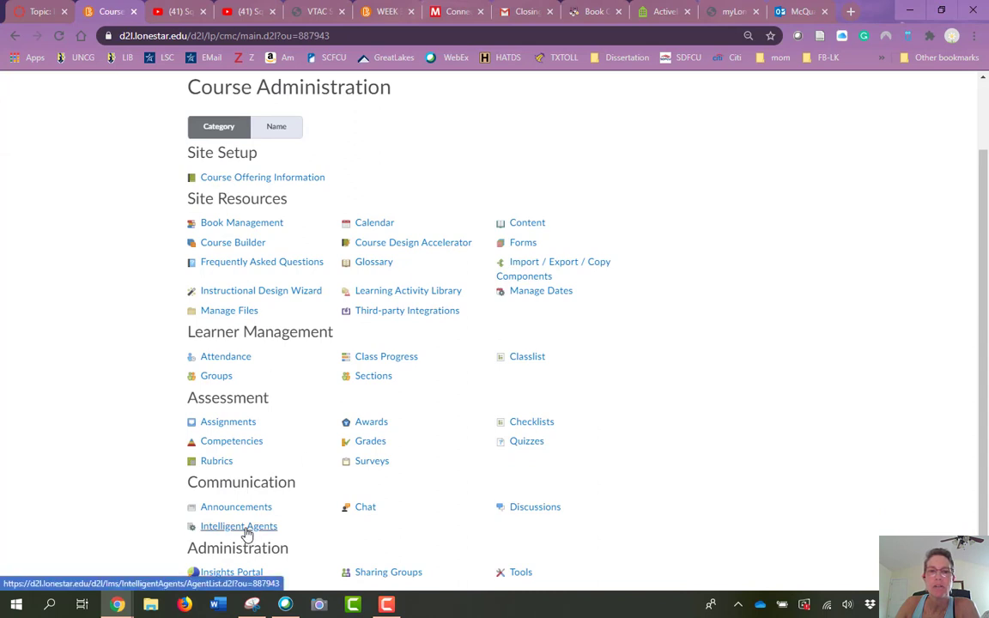
left_click(241, 526)
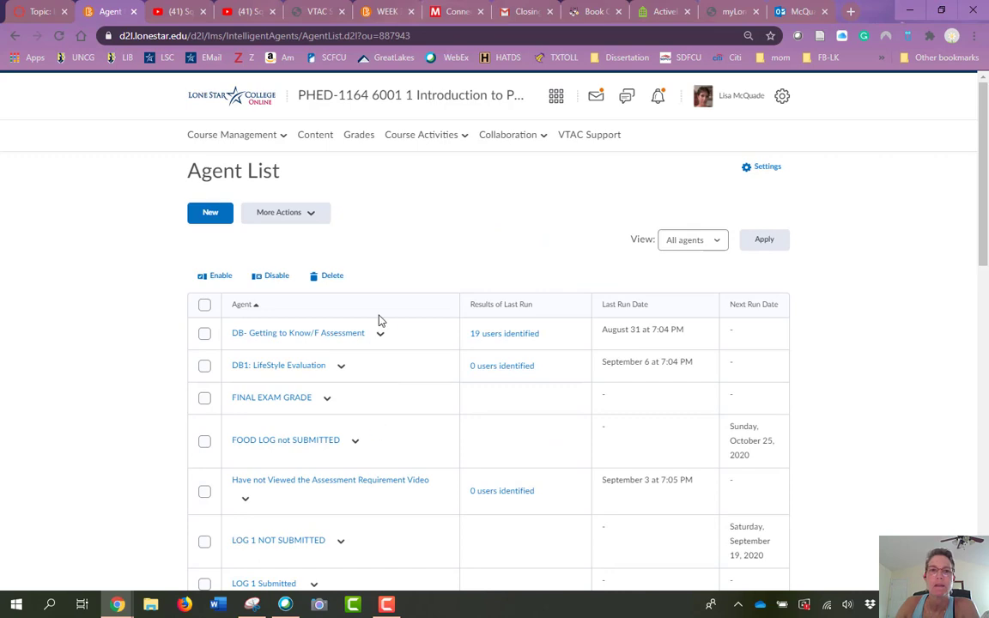
Review the course's intelligent agents with their last run results, last run dates and next run dates.
scroll(363, 317, "down", 4)
scroll(359, 326, "down", 5)
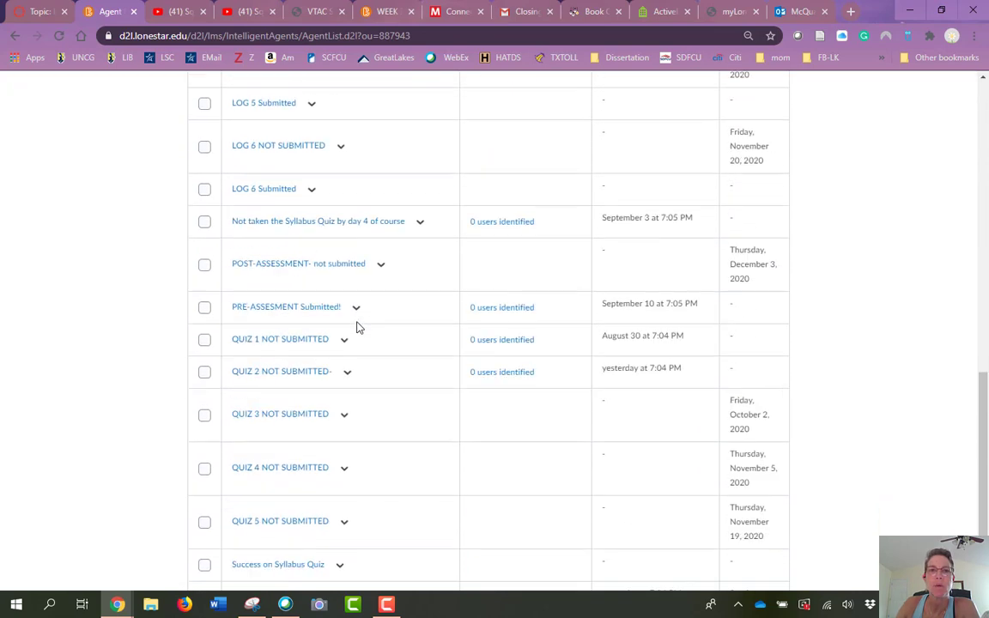
scroll(359, 331, "down", 1)
scroll(359, 333, "up", 10)
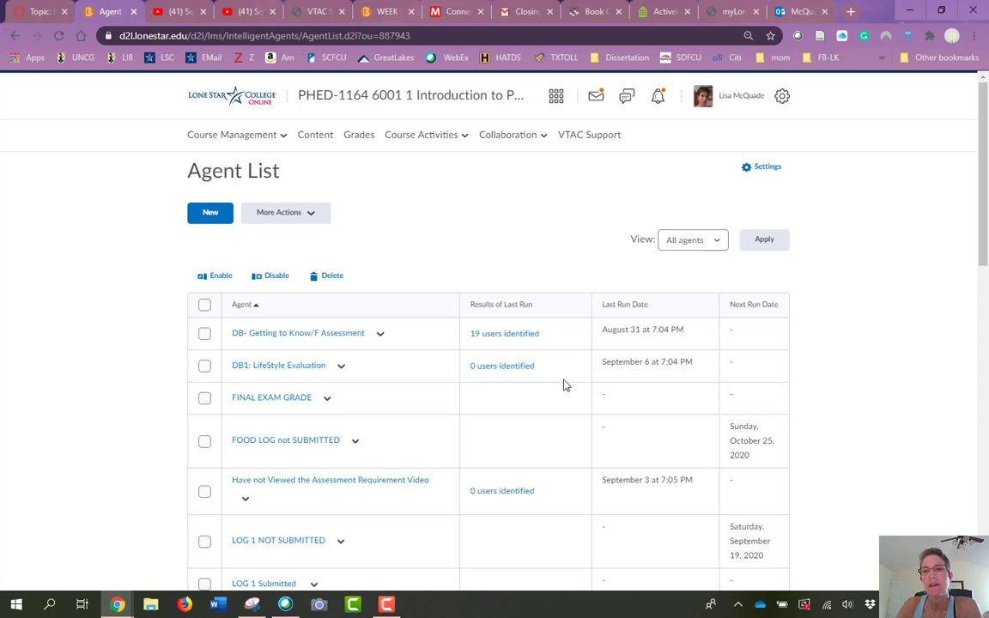
scroll(568, 387, "down", 3)
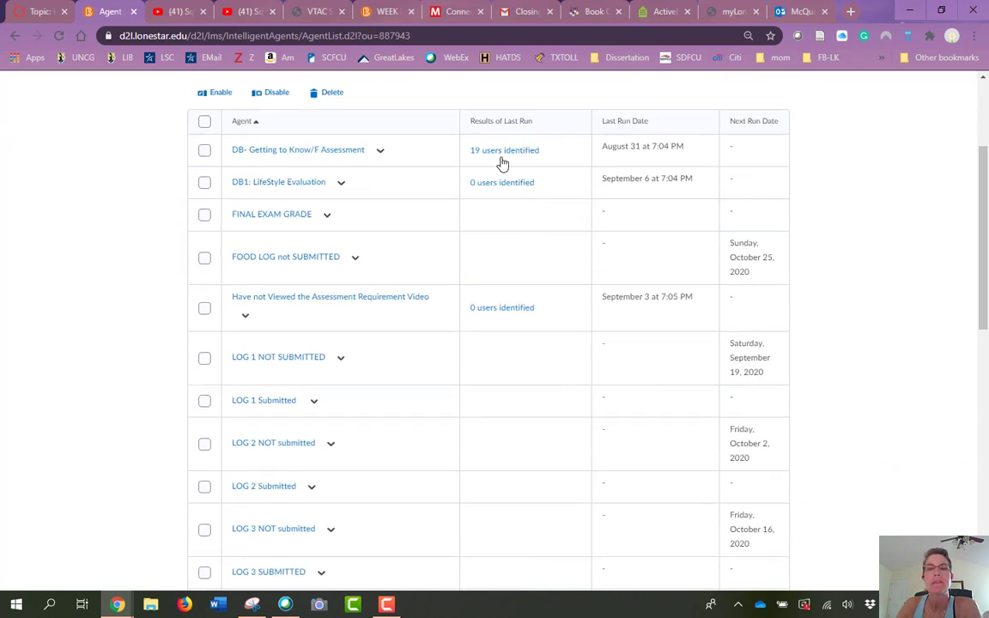
scroll(515, 176, "up", 3)
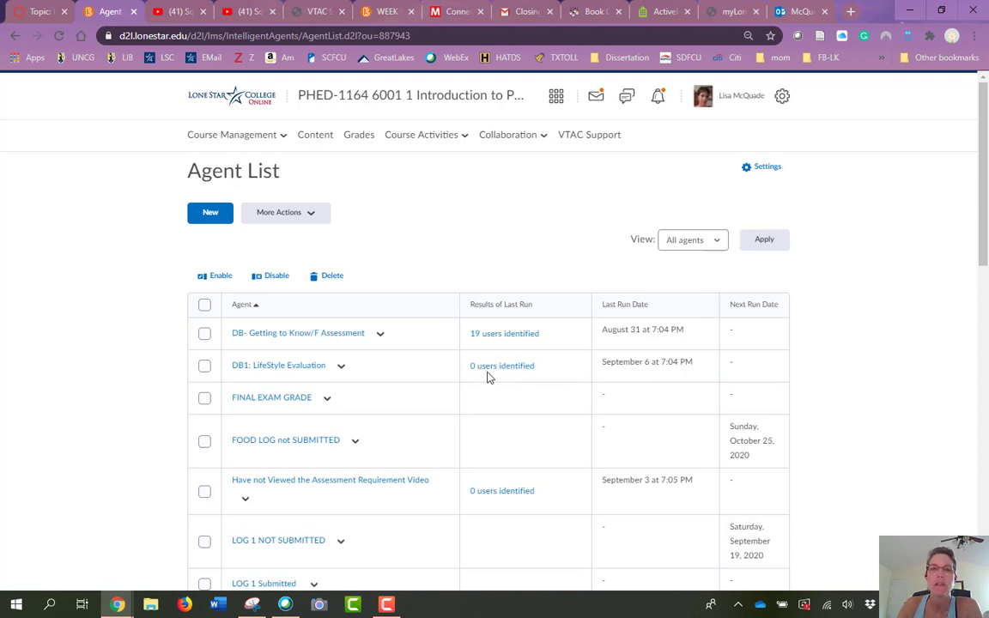
scroll(487, 376, "down", 10)
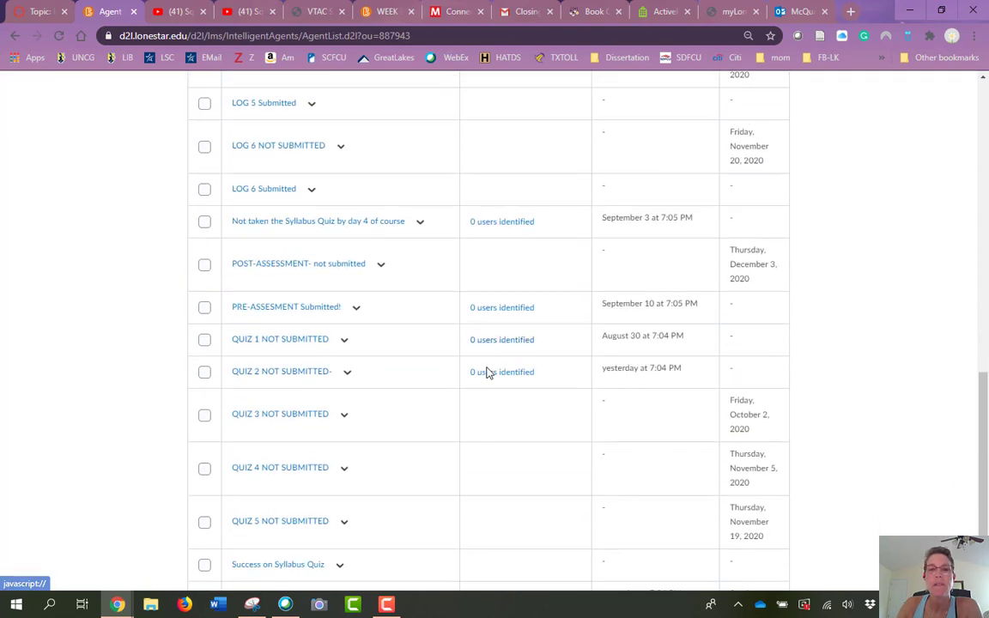
scroll(487, 373, "down", 1)
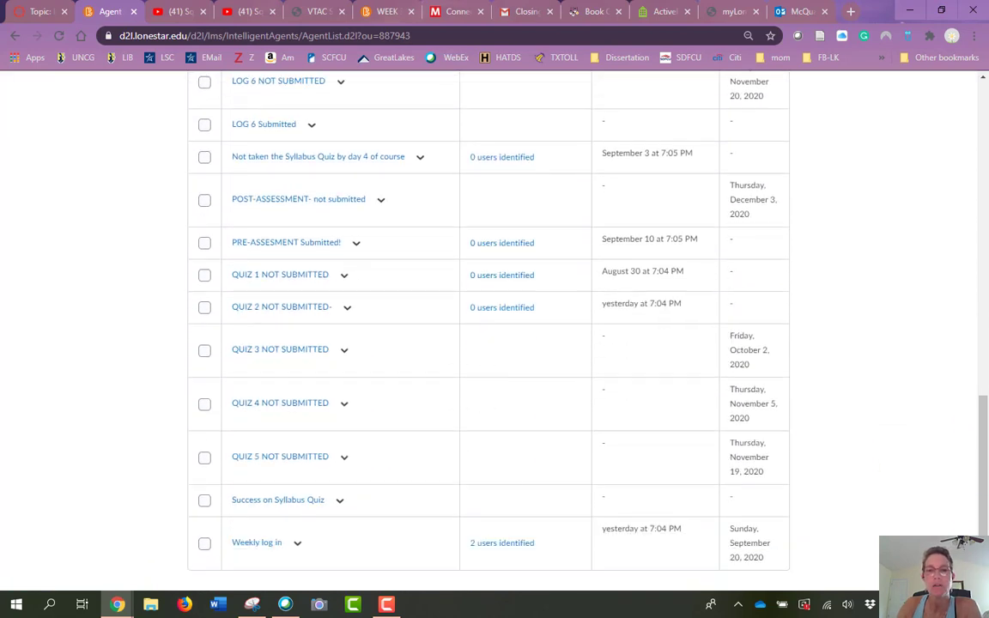
Open the "Weekly log in" agent for editing.
left_click(259, 548)
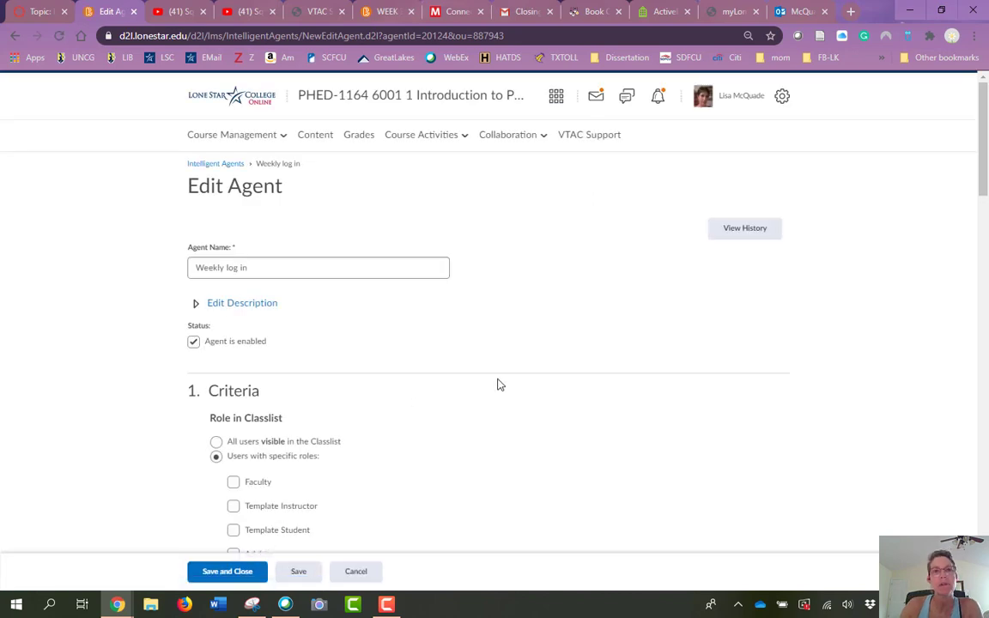
left_click(372, 570)
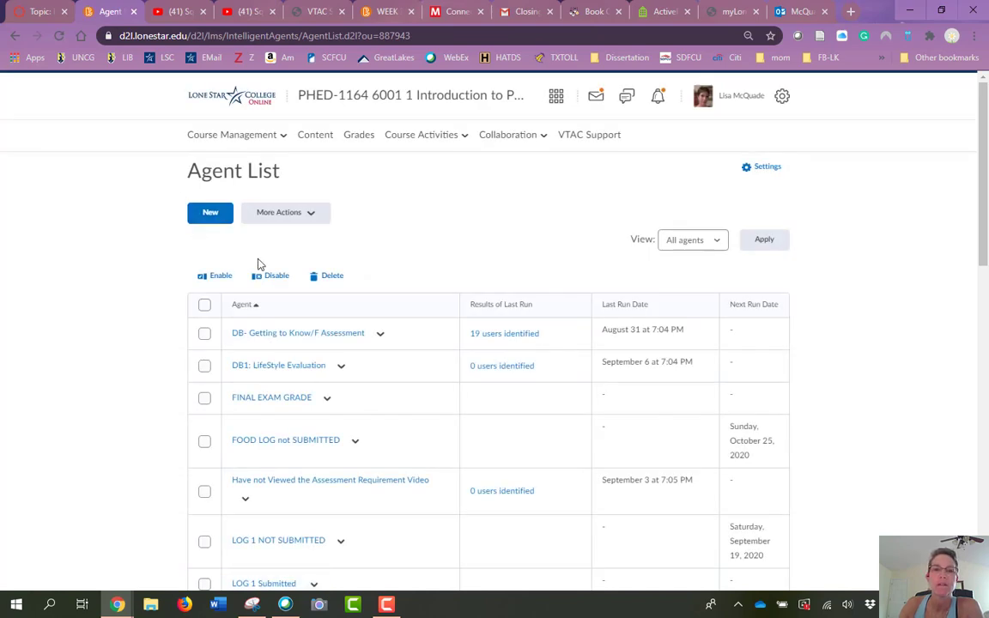
scroll(254, 249, "down", 15)
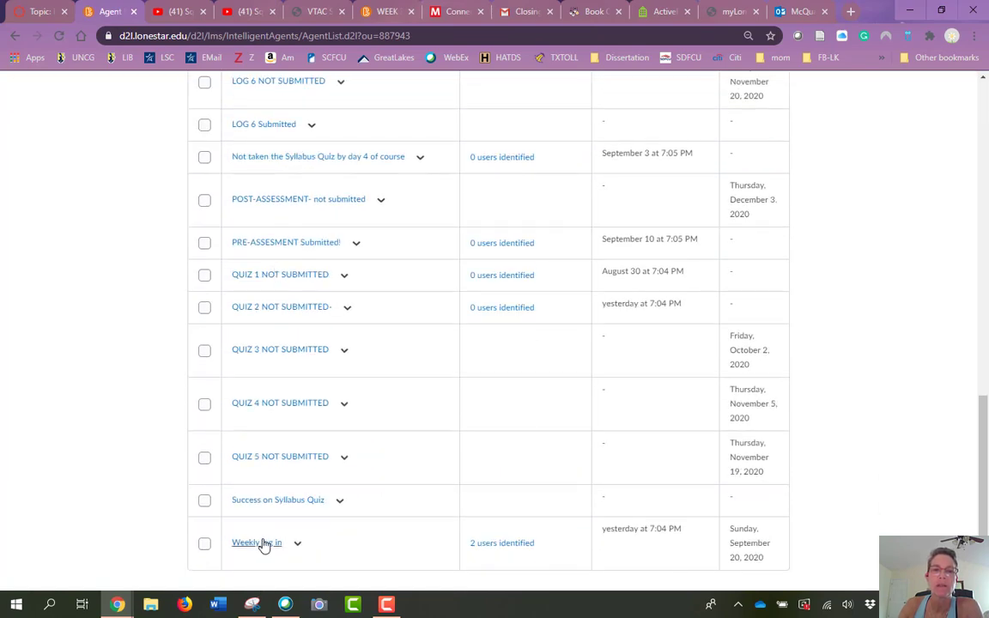
left_click(262, 546)
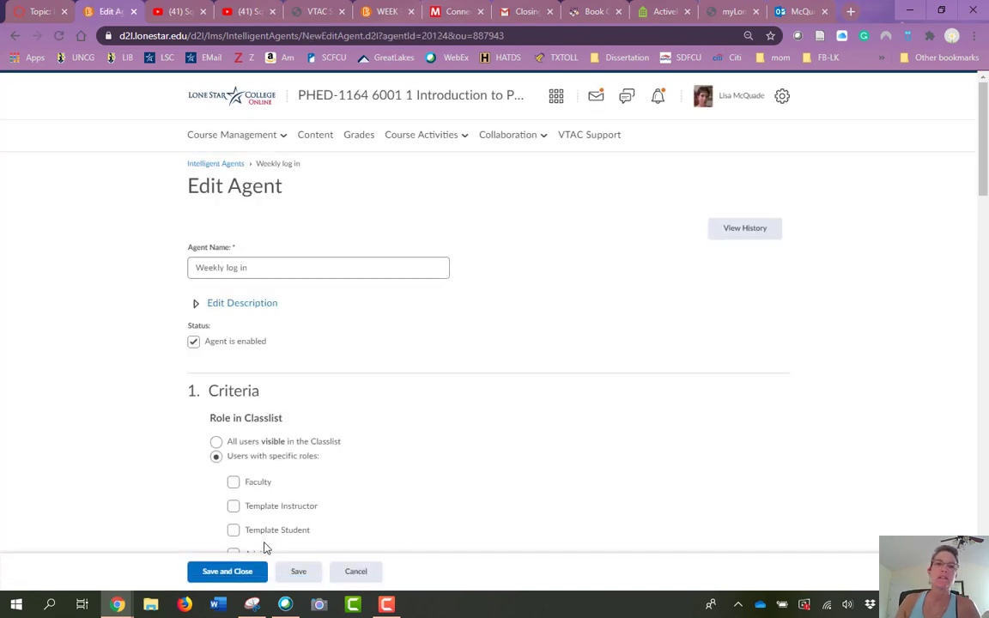
Examine the agent's name, enabled status, classlist role selection and login activity criteria.
left_click(275, 271)
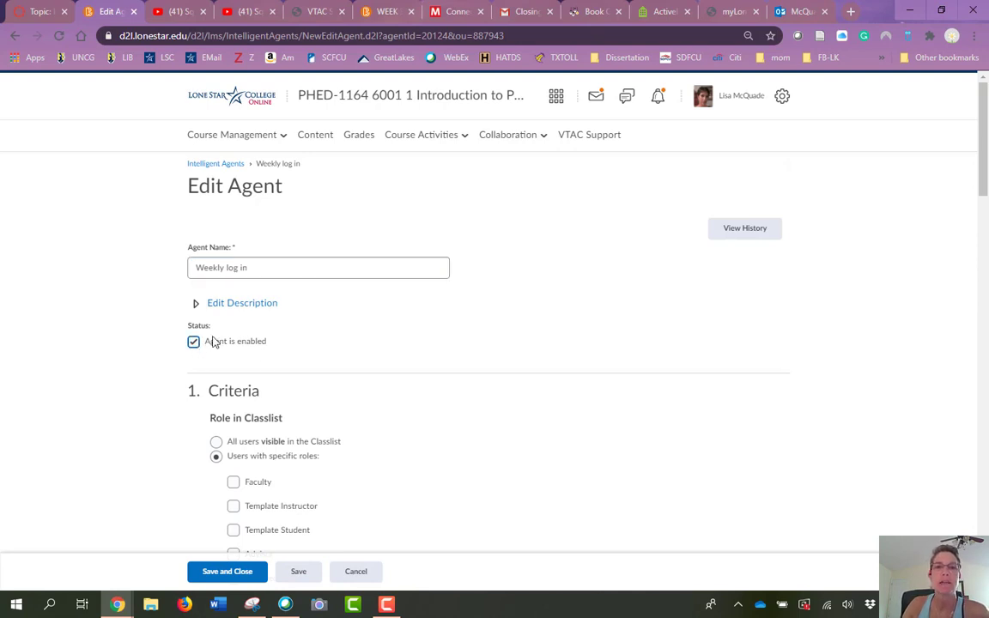
scroll(593, 378, "down", 3)
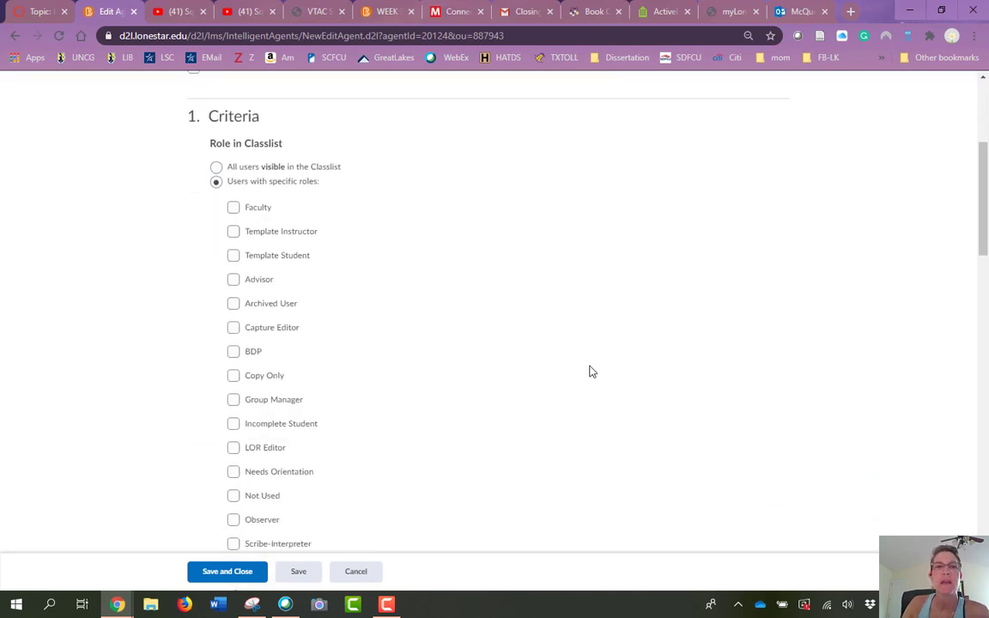
scroll(586, 360, "down", 2)
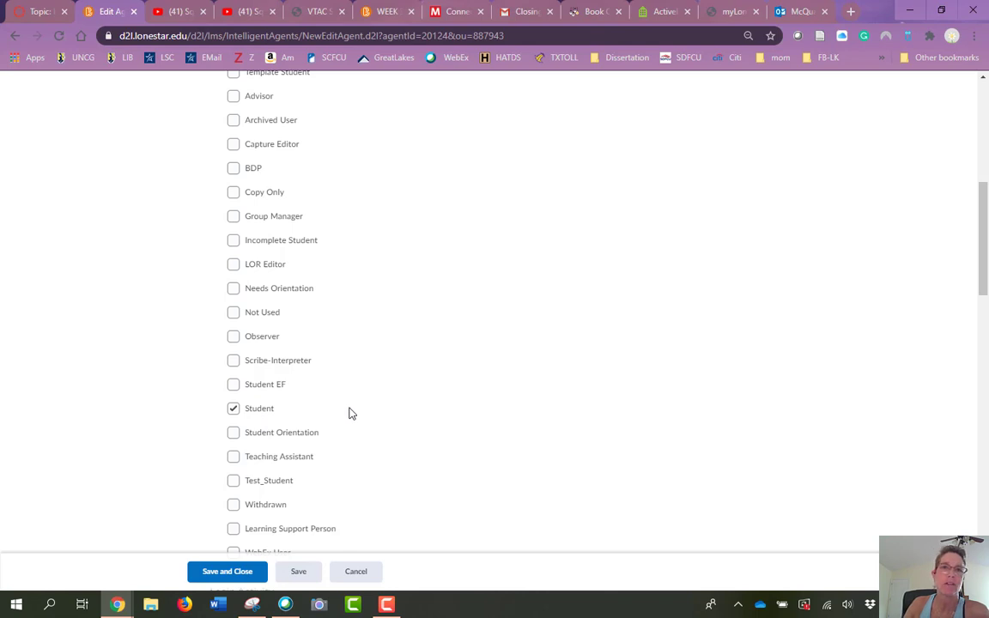
scroll(350, 409, "down", 3)
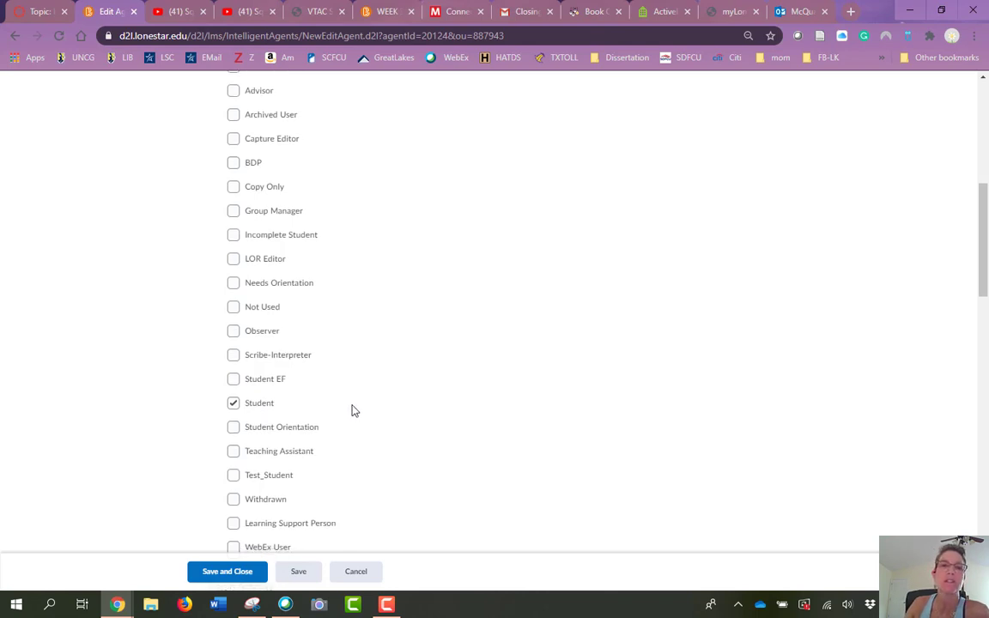
scroll(352, 403, "down", 2)
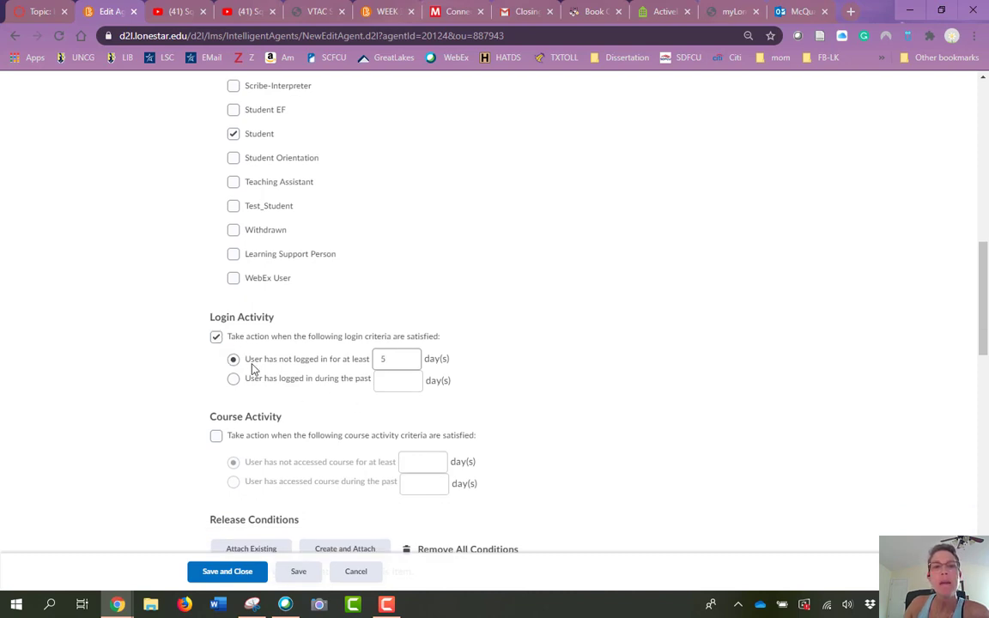
left_click(383, 359)
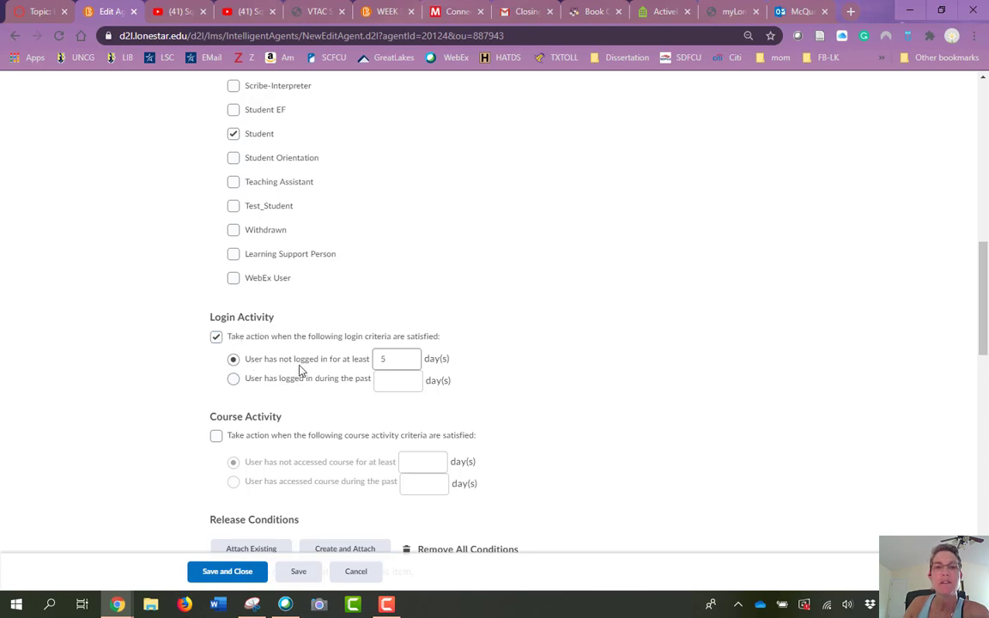
left_click(383, 359)
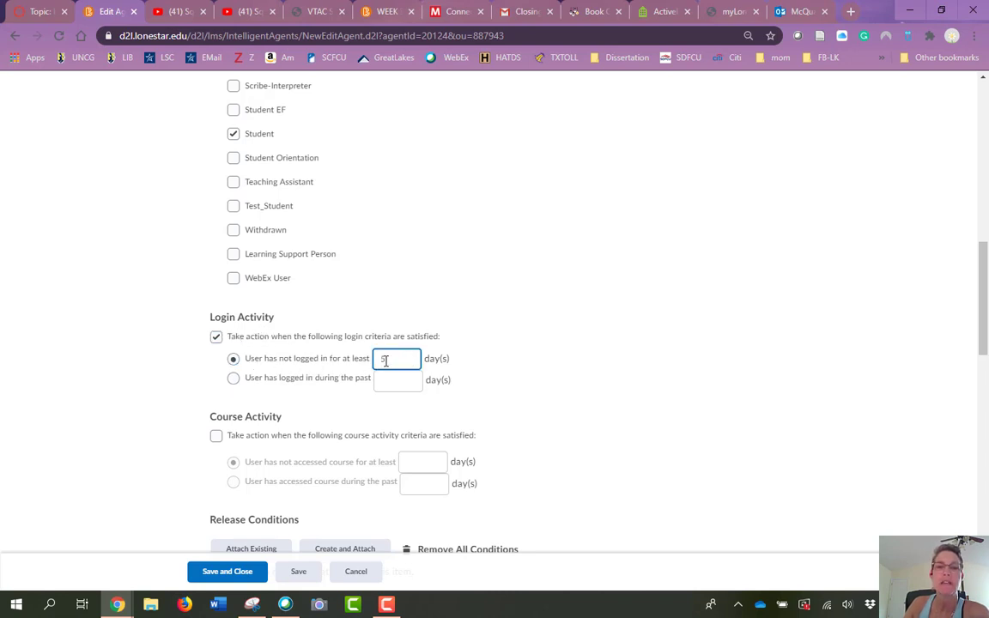
left_click(457, 351)
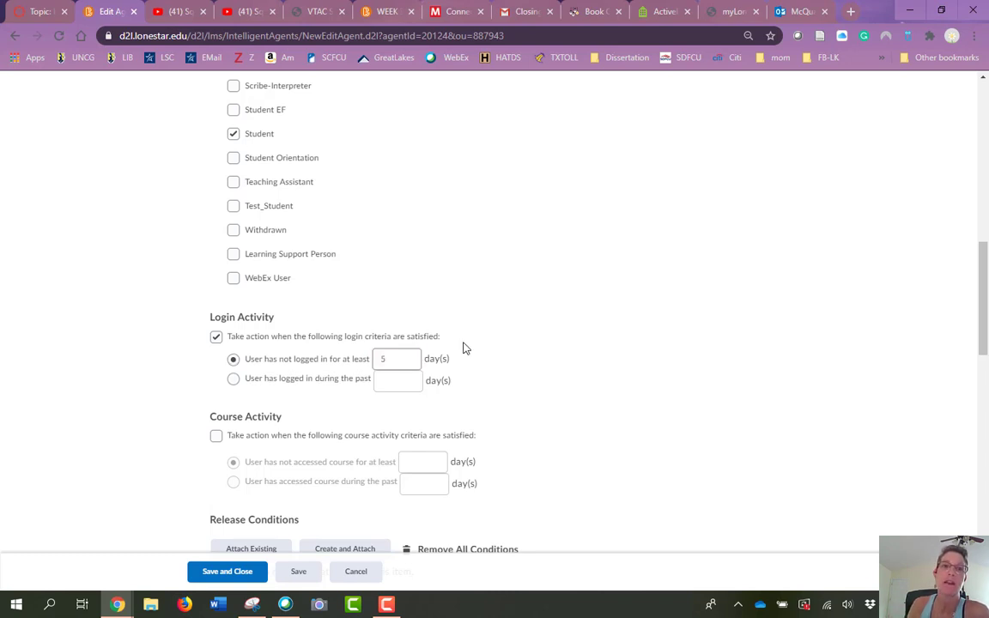
Examine the agent's course activity criteria, release conditions and action repetition setting.
scroll(466, 347, "down", 2)
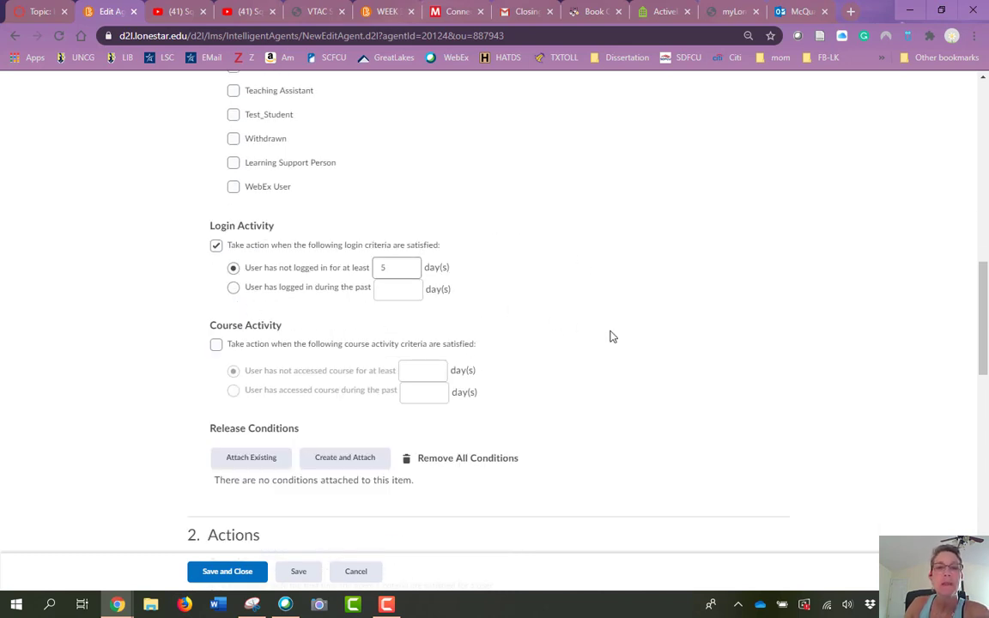
scroll(610, 334, "down", 7)
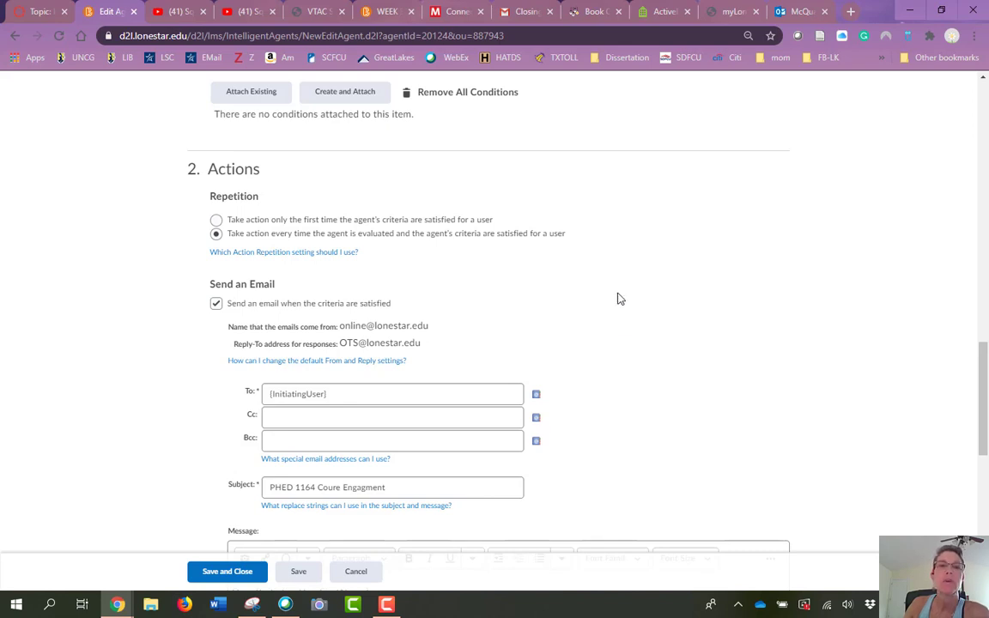
scroll(614, 285, "up", 9)
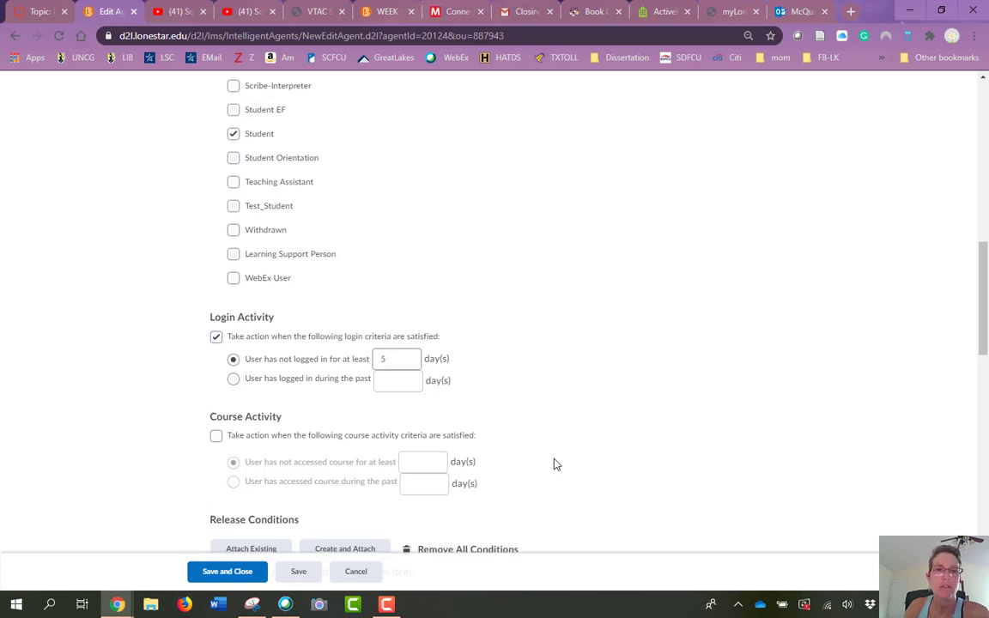
scroll(554, 463, "down", 9)
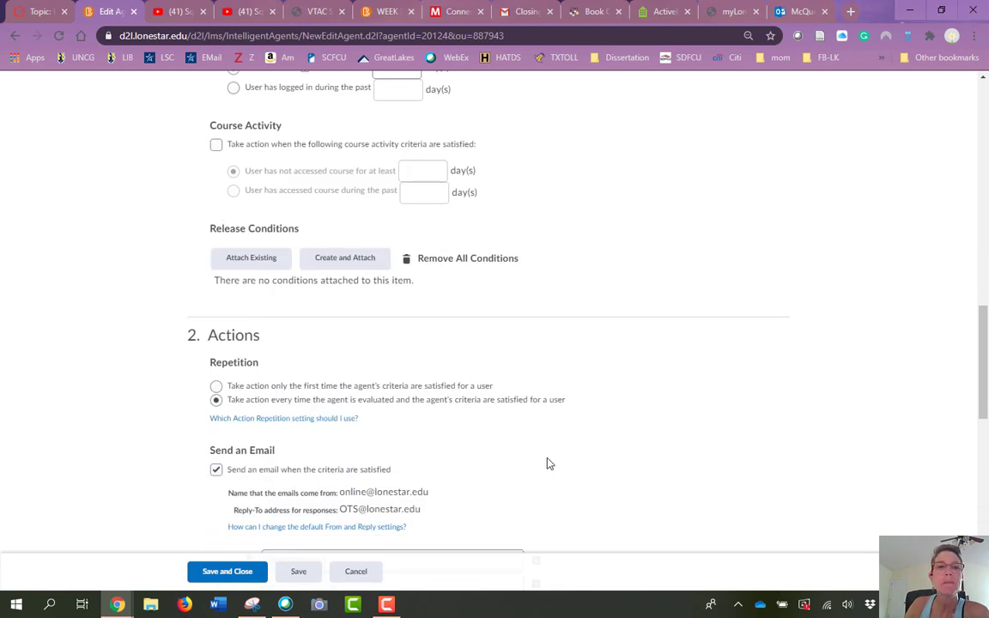
scroll(601, 306, "up", 5)
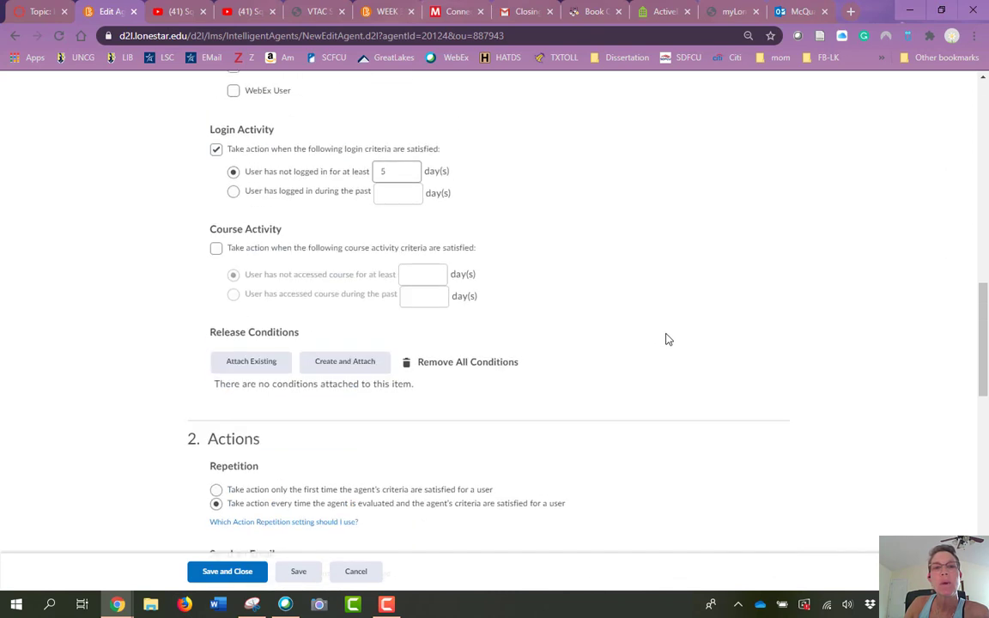
scroll(393, 245, "down", 4)
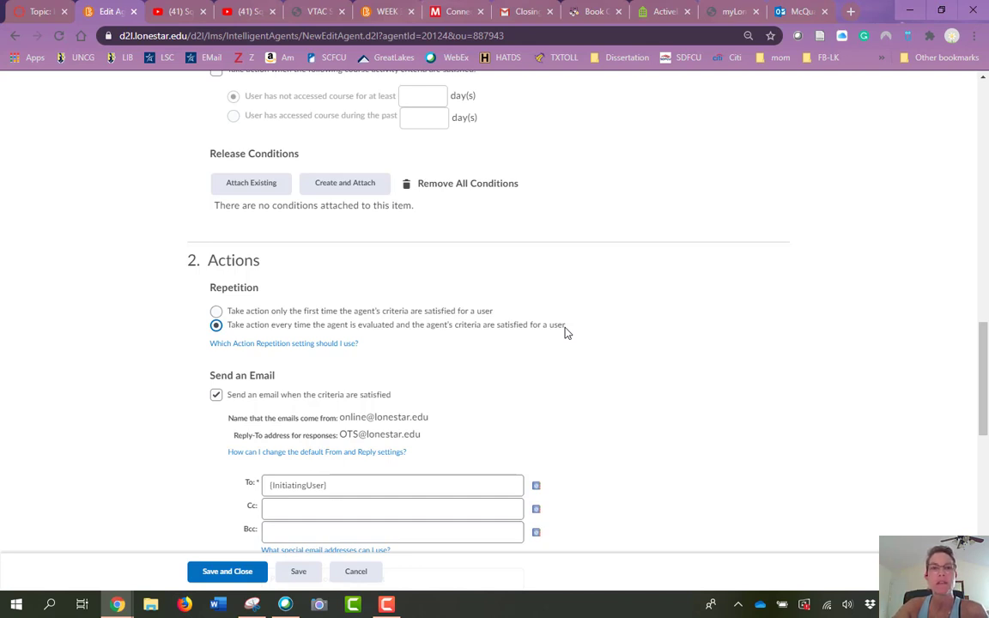
Examine the agent's email action, including the recipient fields, subject line, message body and attachments area.
scroll(566, 332, "down", 2)
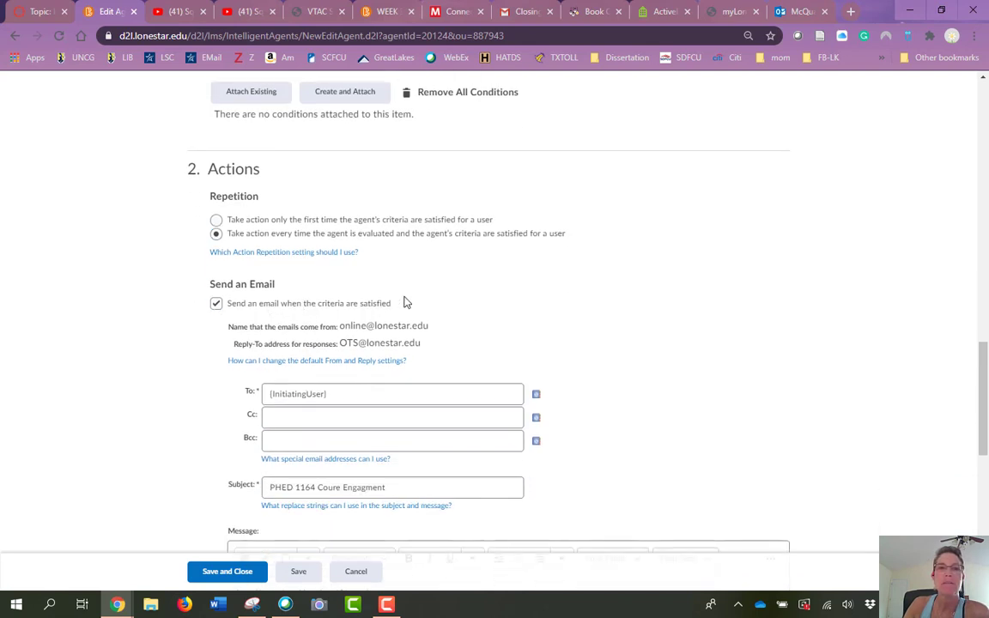
scroll(574, 298, "down", 2)
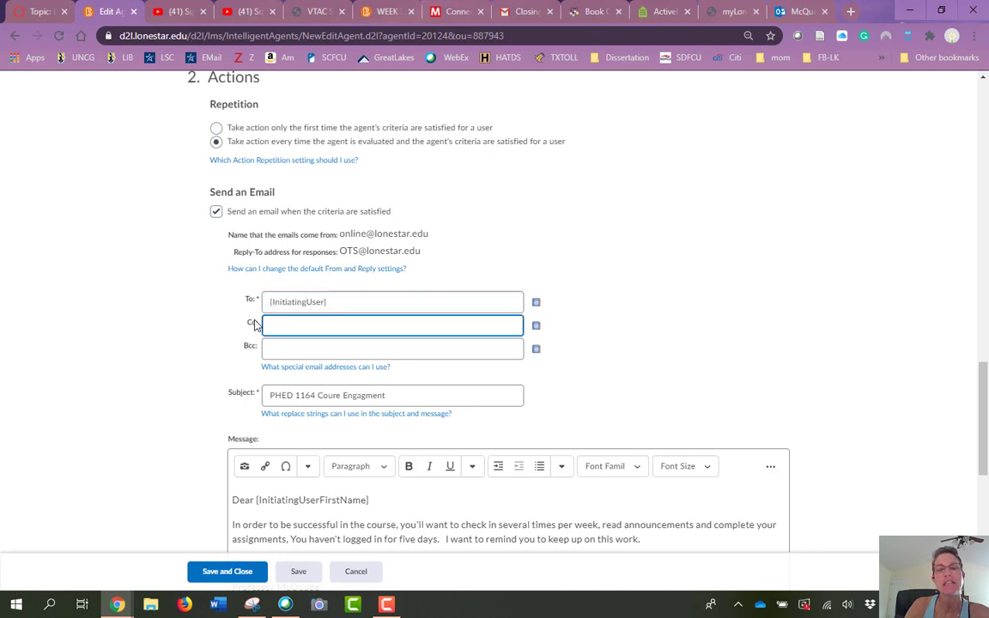
left_click(349, 305)
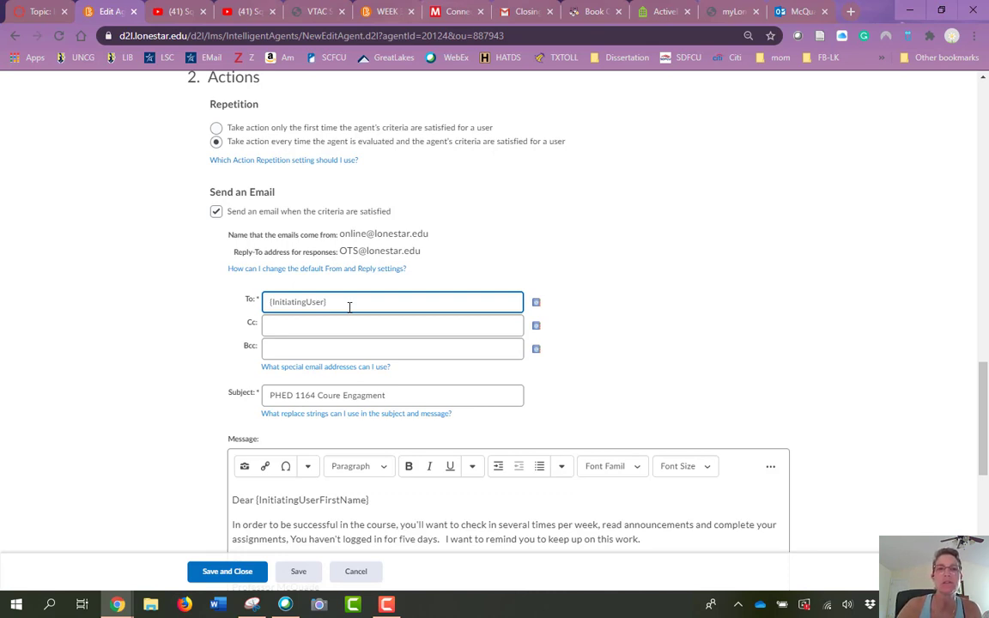
scroll(349, 307, "down", 1)
left_click(392, 301)
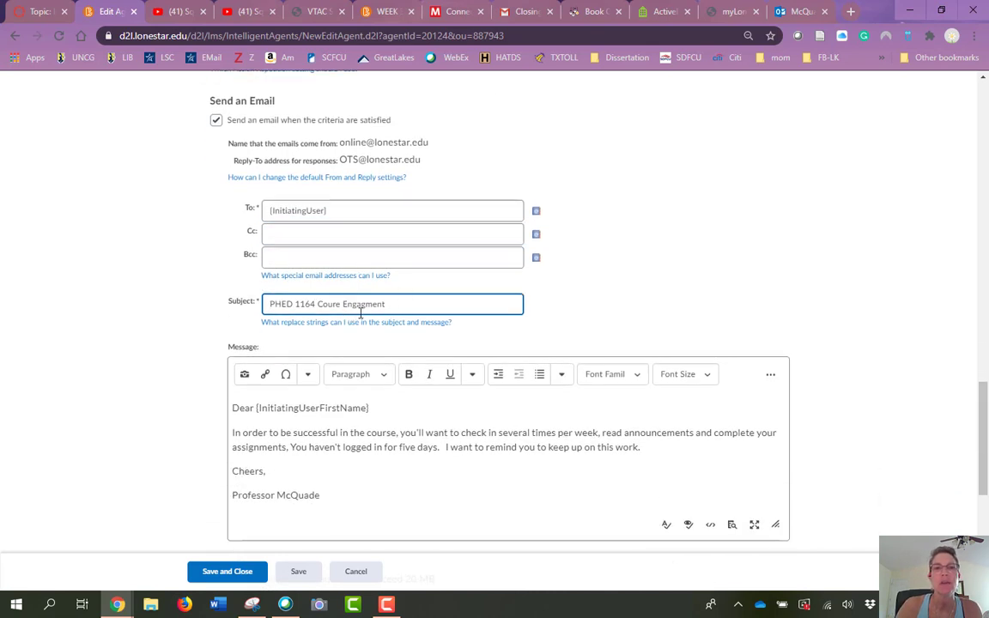
left_click(316, 323)
left_click(273, 305)
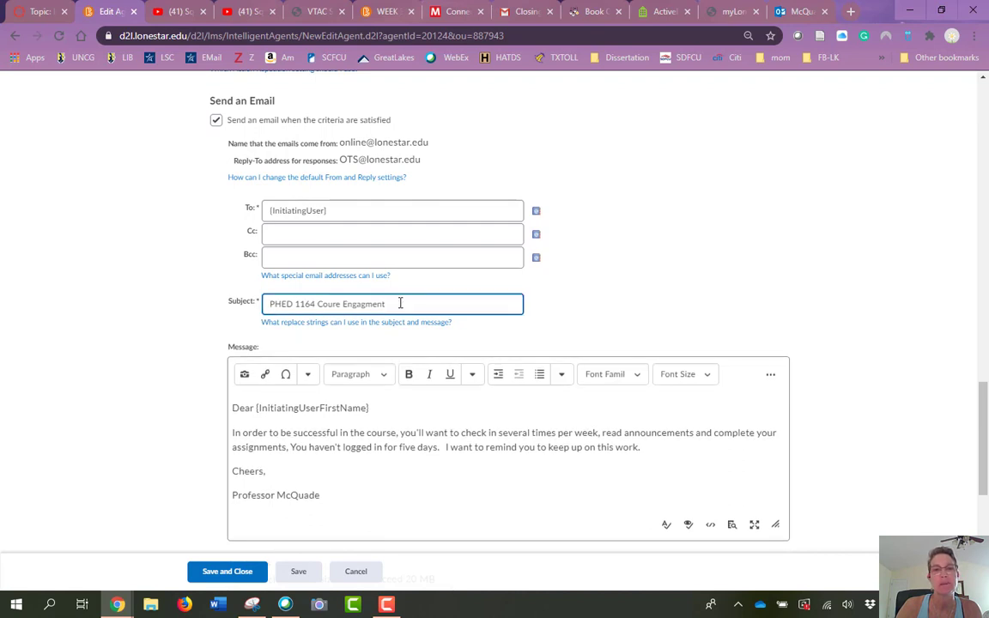
scroll(415, 353, "down", 2)
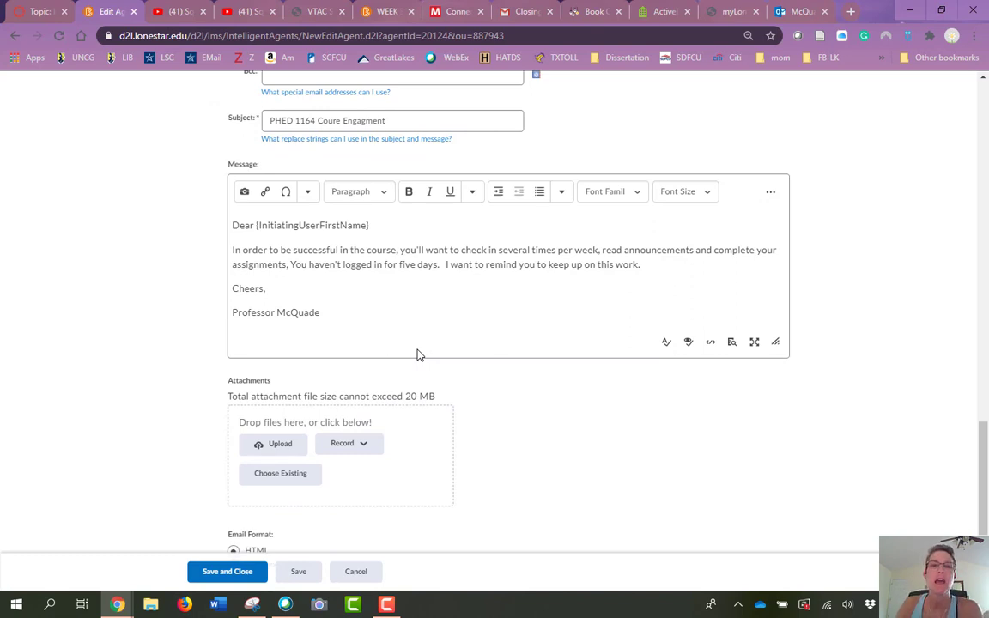
scroll(250, 234, "up", 1)
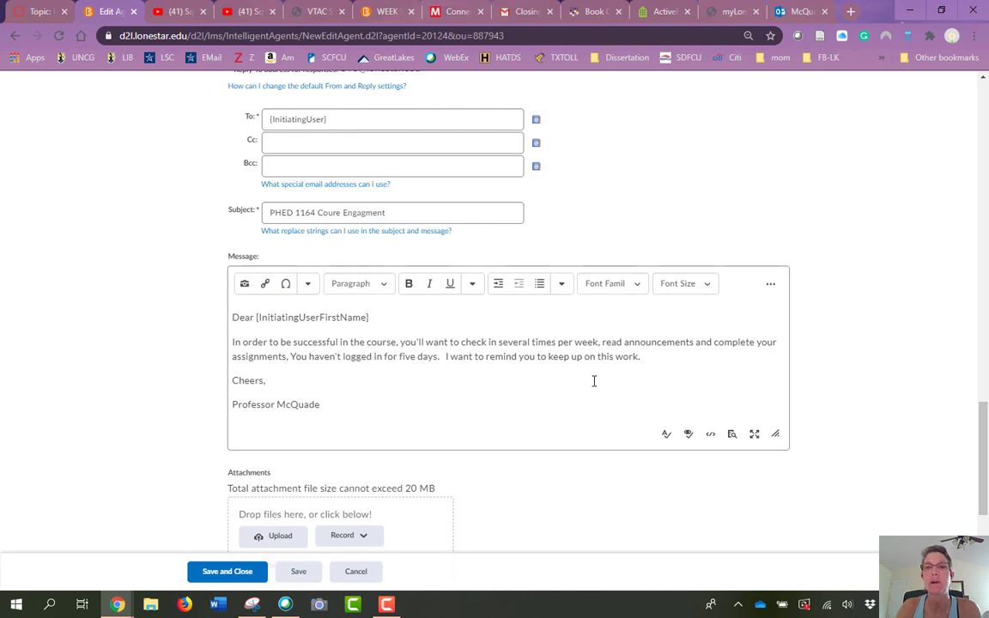
Examine the "Weekly log in" agent's email format, weekly schedule and enabled status, and close the agent without saving.
scroll(593, 380, "down", 3)
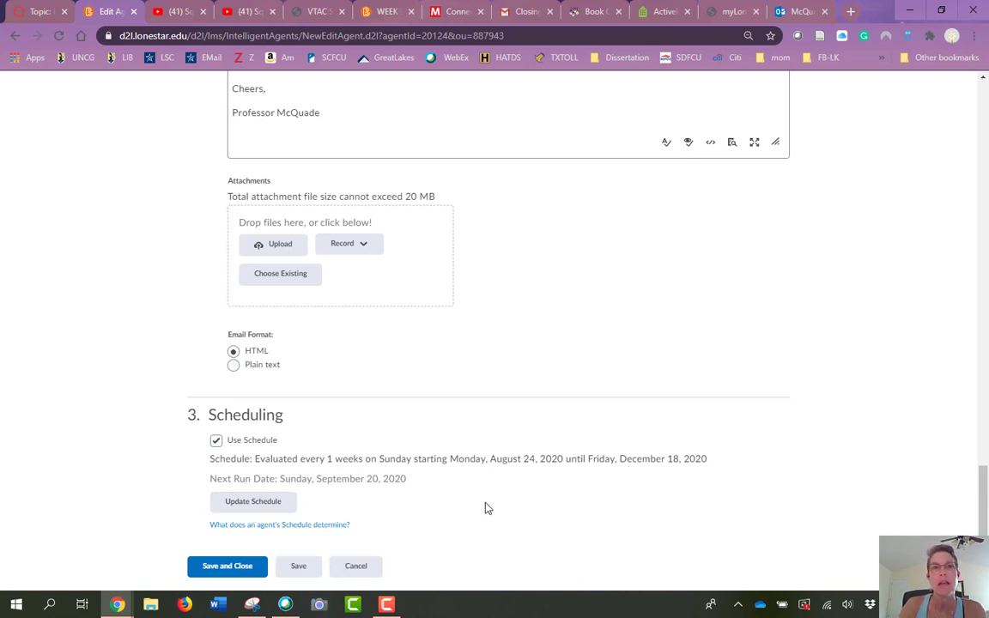
scroll(487, 508, "up", 4)
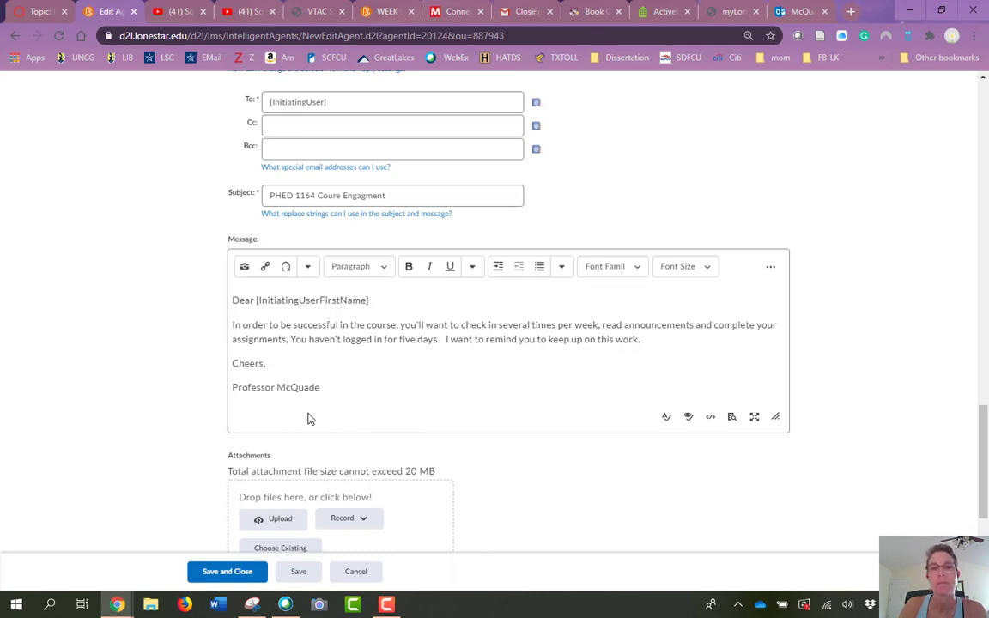
scroll(346, 436, "down", 3)
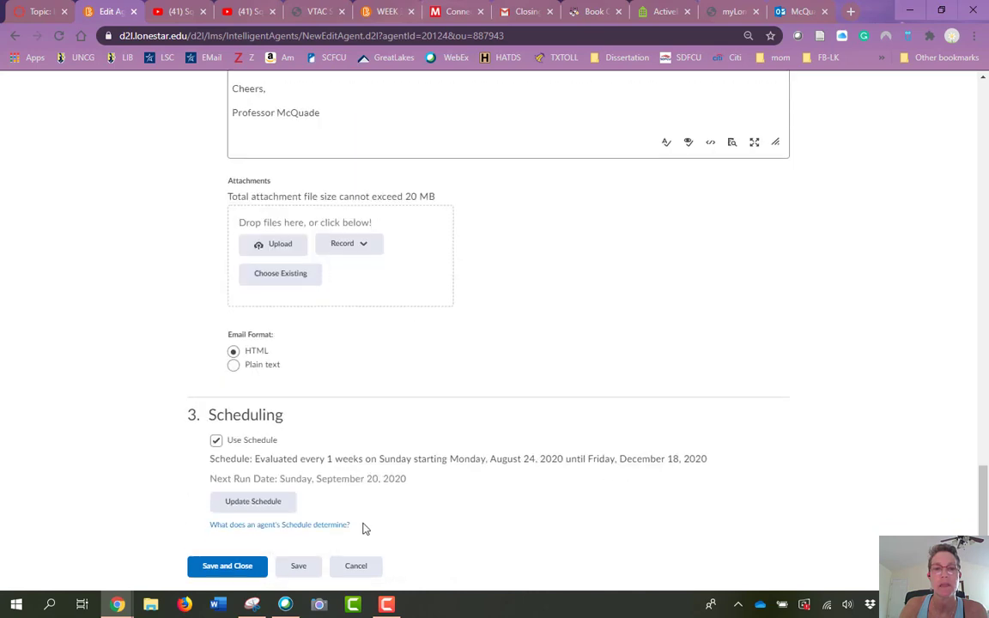
scroll(507, 395, "up", 15)
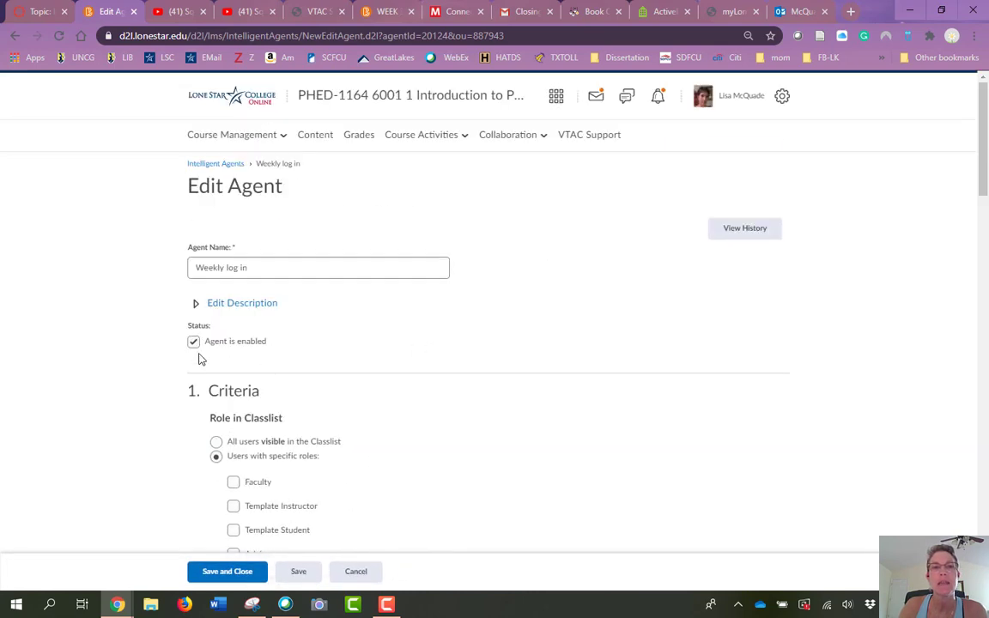
scroll(431, 350, "down", 15)
scroll(428, 346, "down", 8)
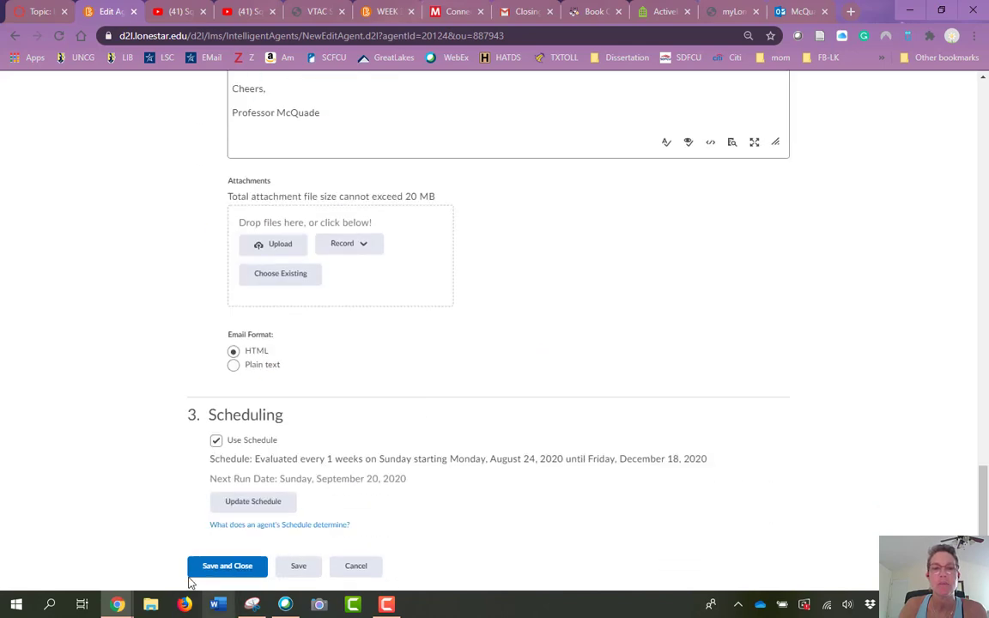
left_click(356, 568)
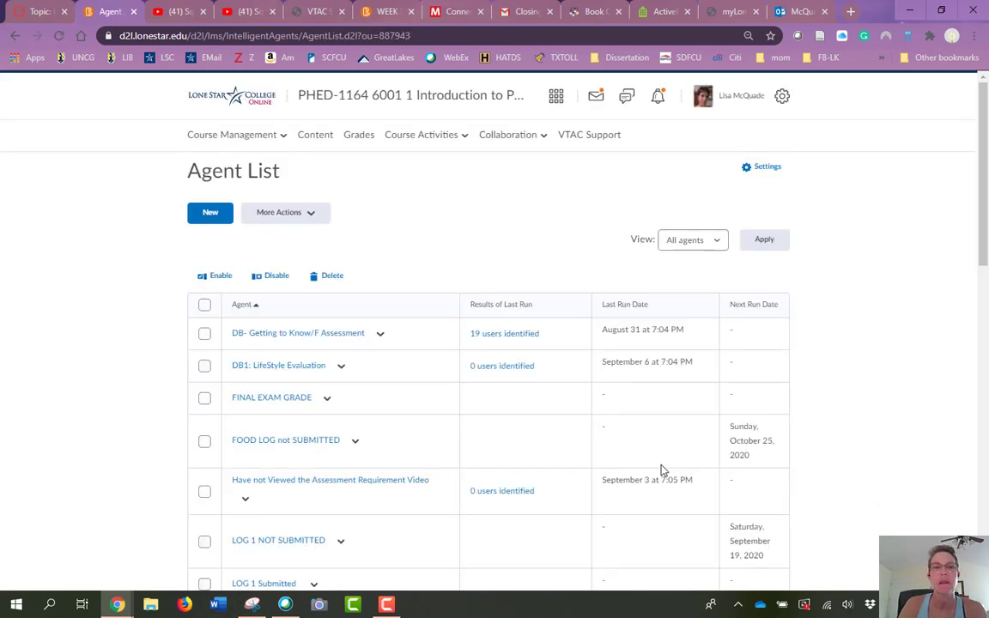
Look through the agent list and open the "QUIZ 1 NOT SUBMITTED" agent for editing.
scroll(521, 469, "down", 3)
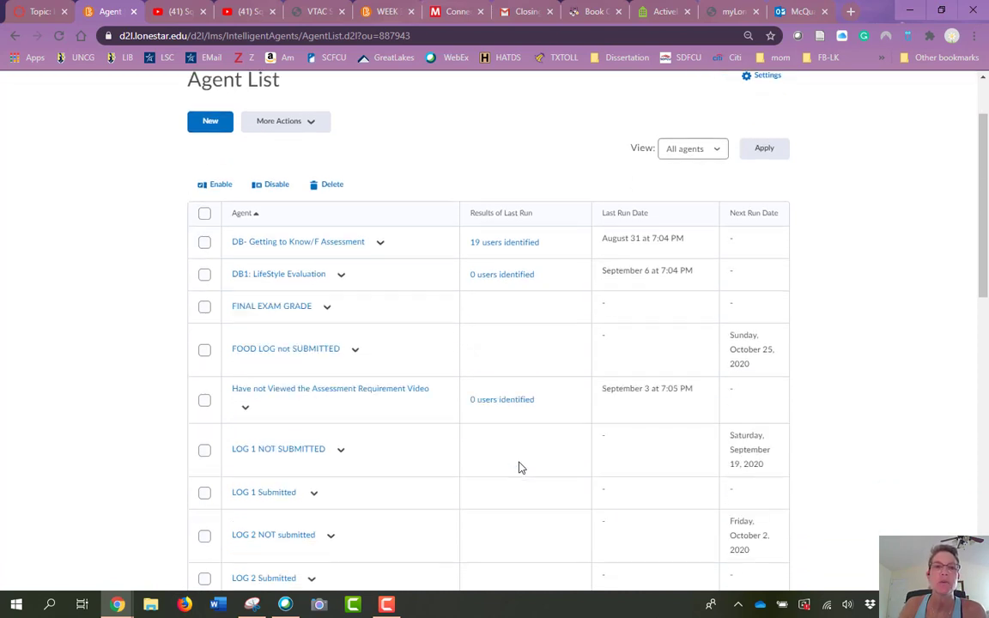
scroll(519, 469, "down", 1)
scroll(516, 467, "down", 4)
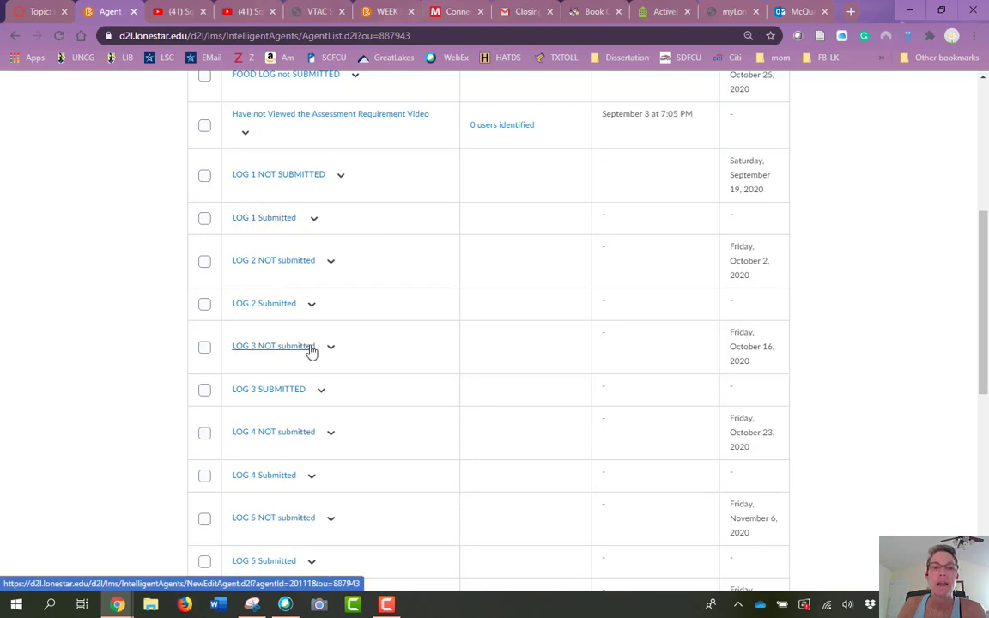
scroll(305, 347, "down", 5)
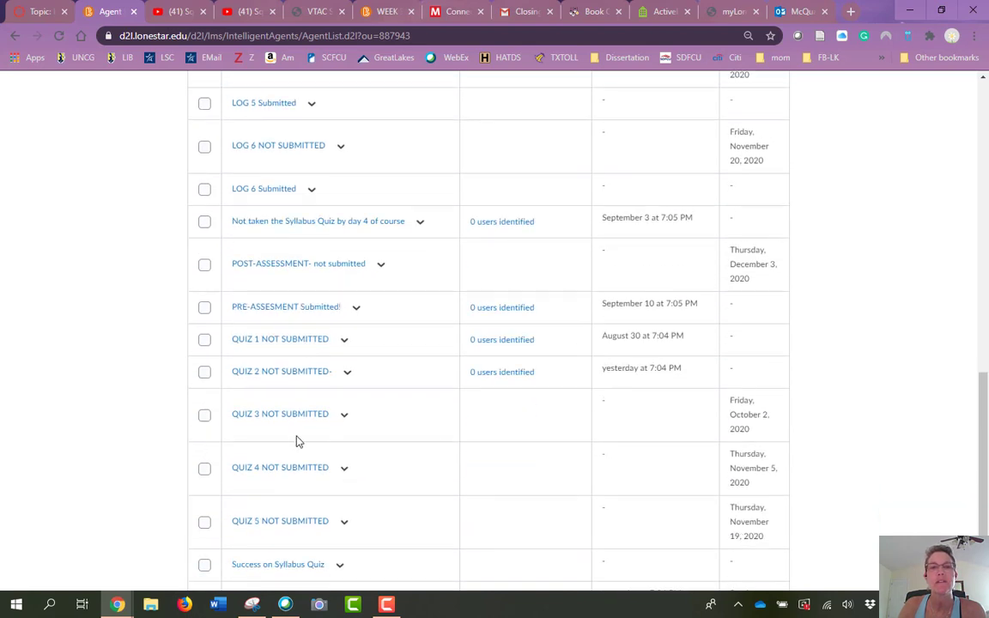
left_click(281, 346)
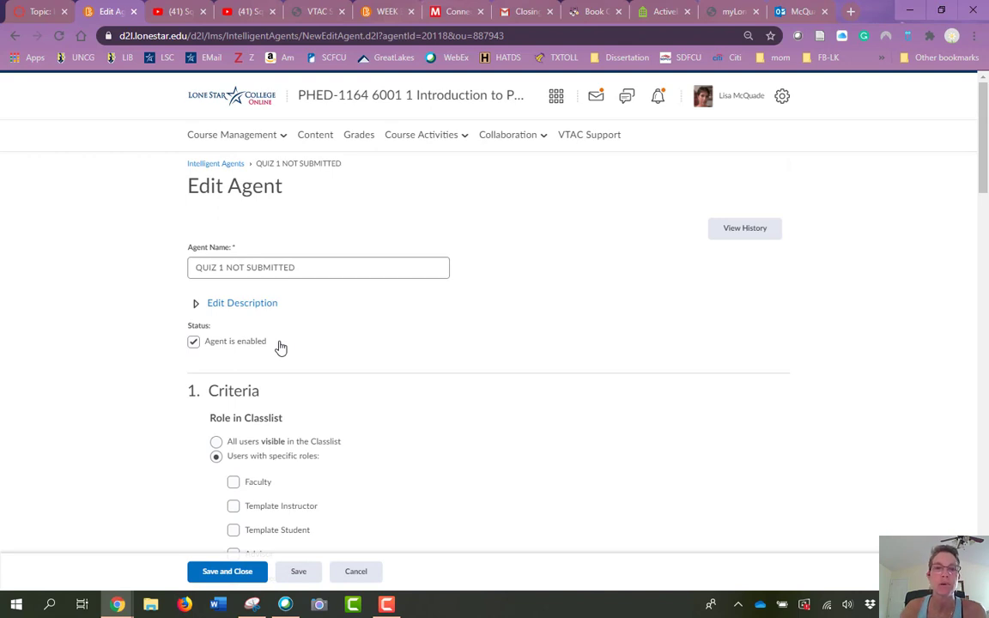
Examine the quiz agent's classlist role selection, release condition on the quiz grade item, and action repetition setting.
scroll(454, 378, "down", 6)
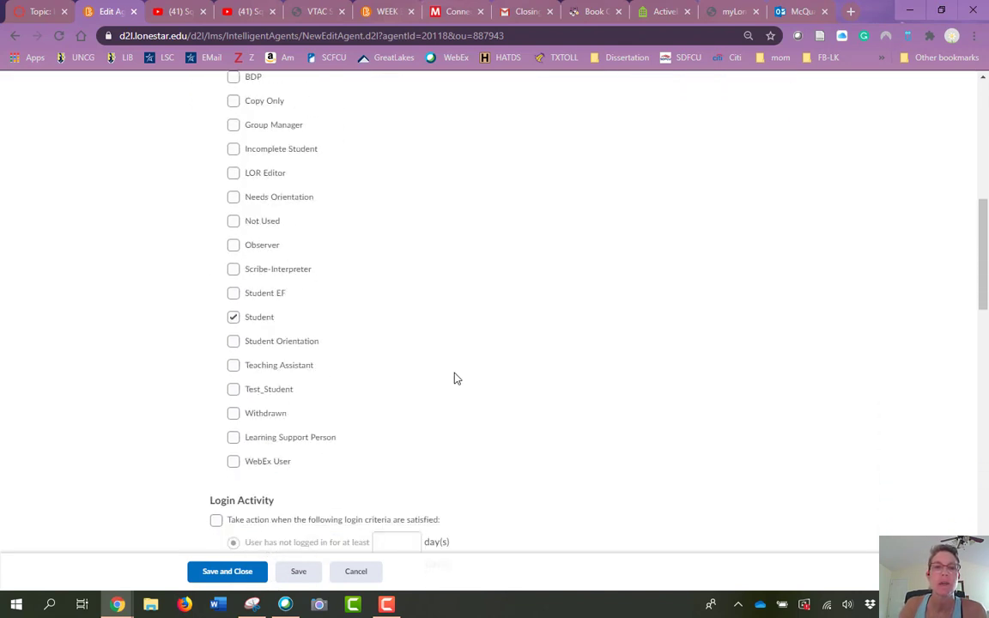
scroll(464, 335, "up", 4)
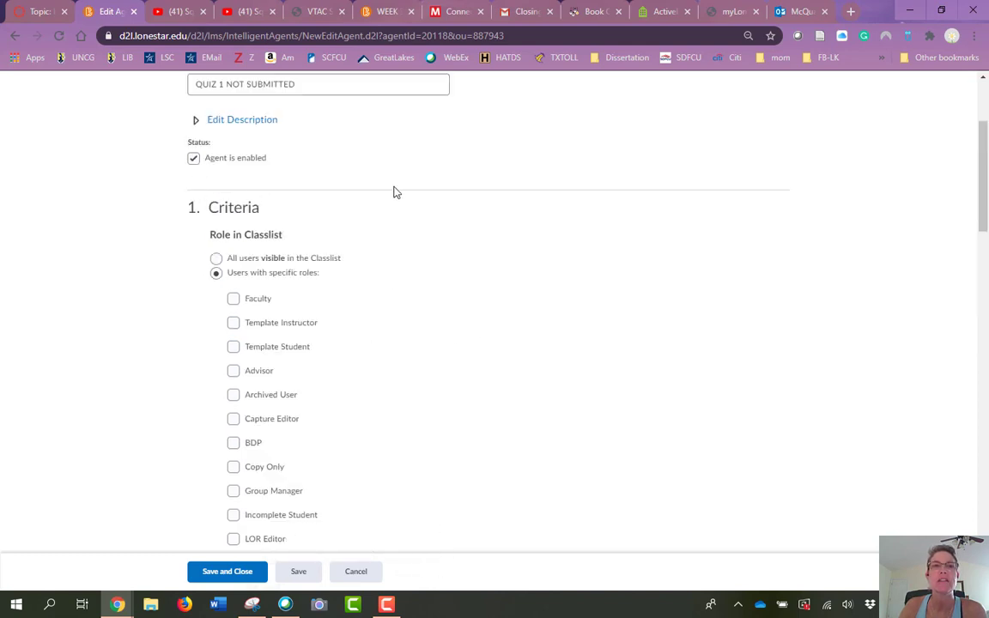
scroll(420, 332, "down", 8)
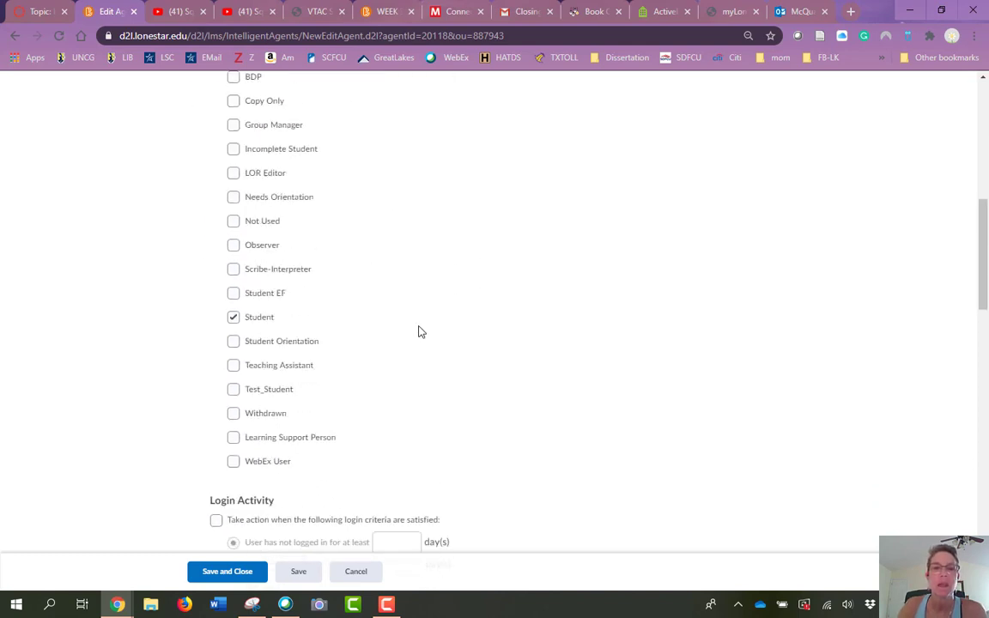
scroll(418, 336, "down", 2)
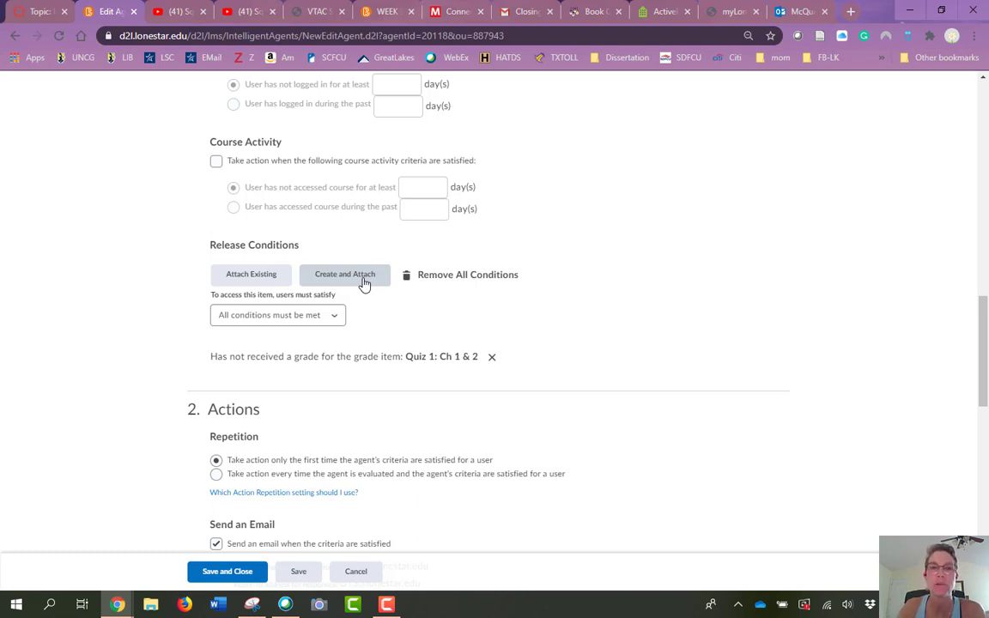
scroll(367, 284, "down", 1)
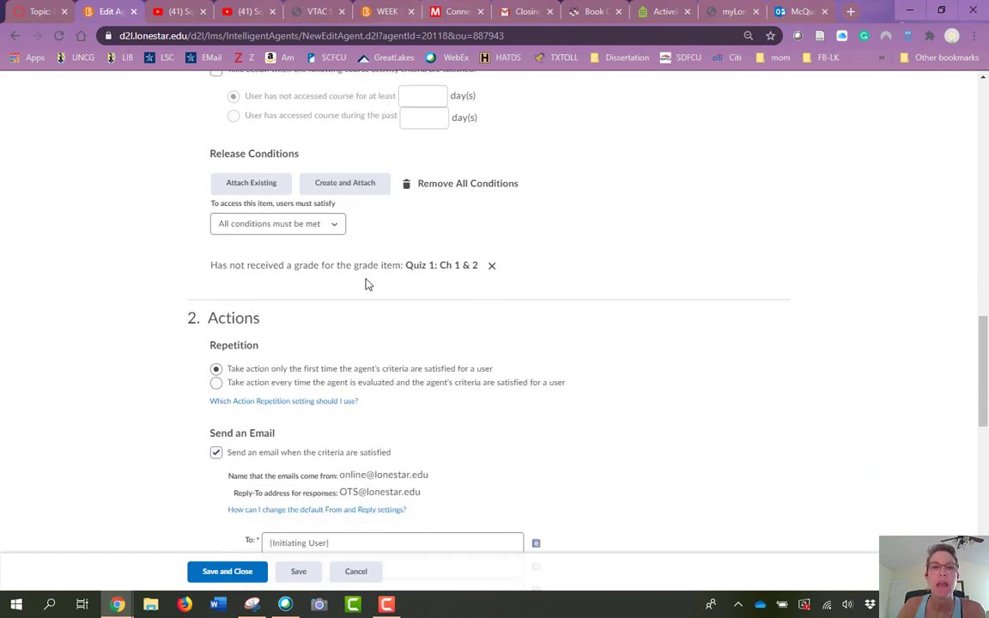
scroll(367, 284, "down", 2)
Examine the quiz agent's email recipients, subject line and message body, including the linked weekly checklist.
left_click(414, 412)
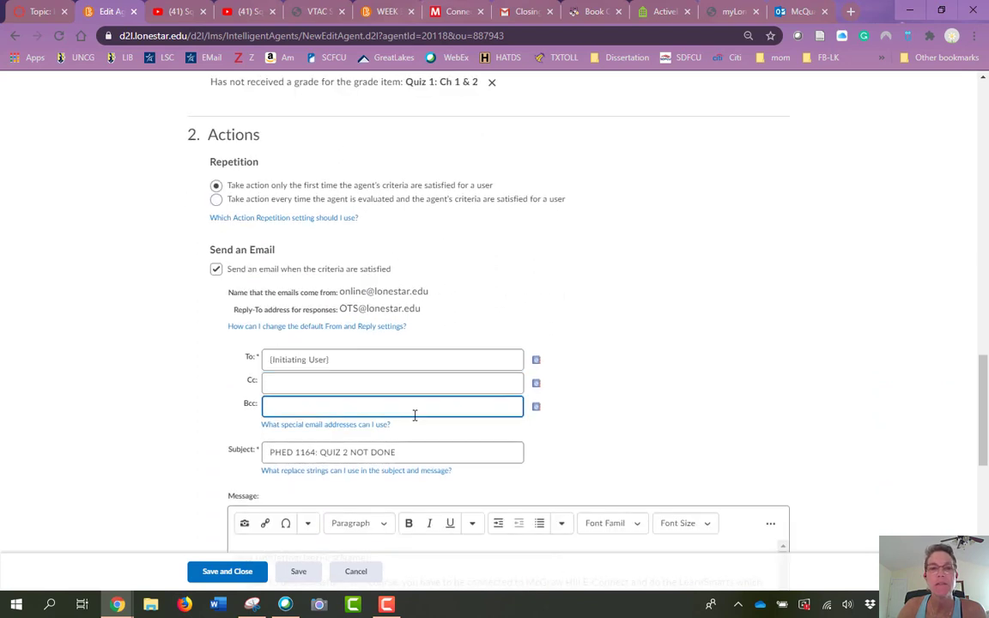
scroll(414, 416, "down", 2)
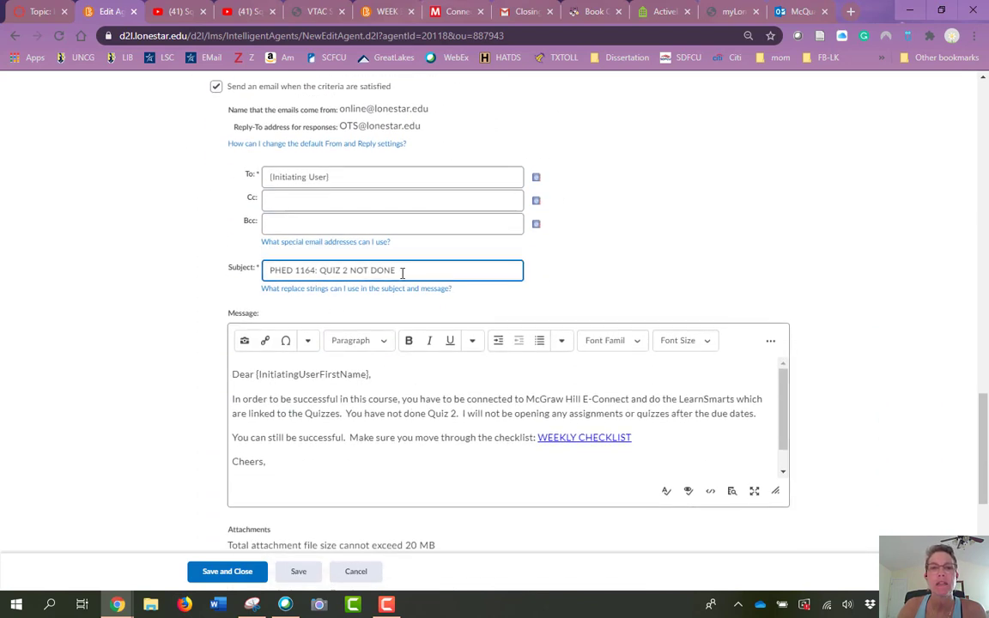
scroll(450, 387, "down", 1)
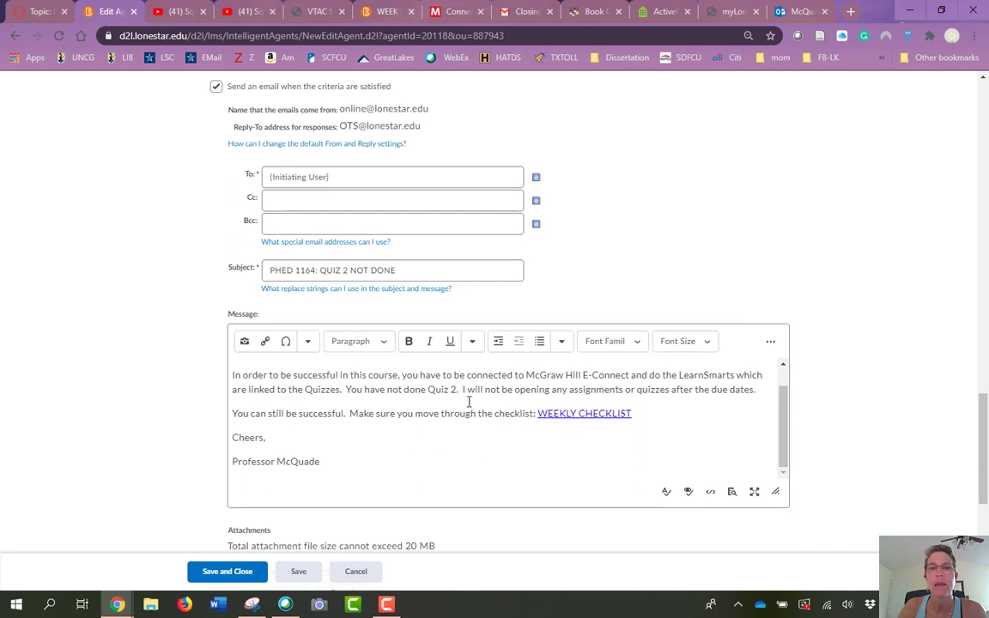
scroll(480, 415, "up", 1)
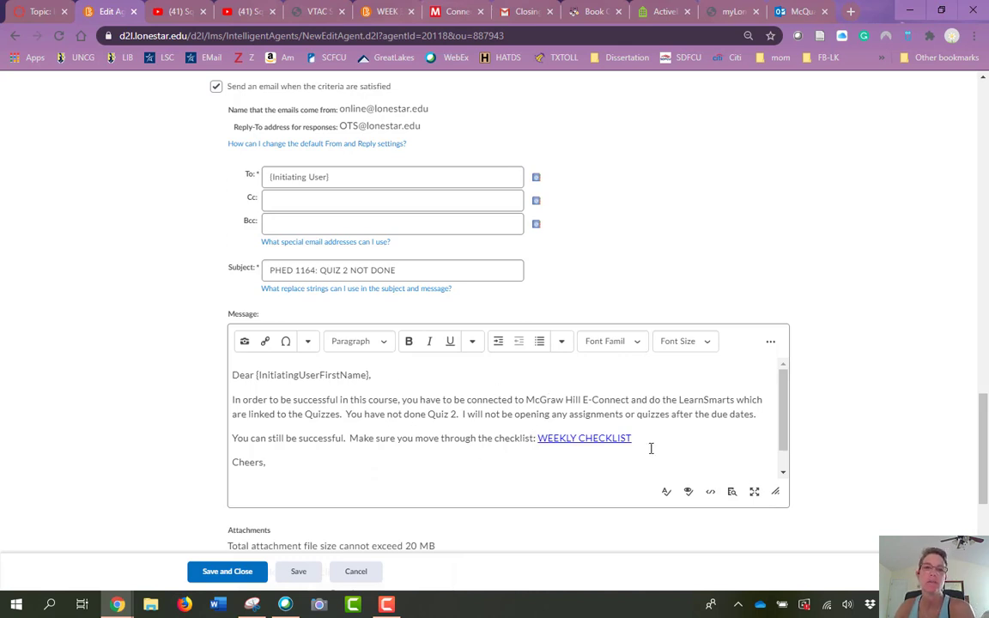
scroll(636, 443, "down", 1)
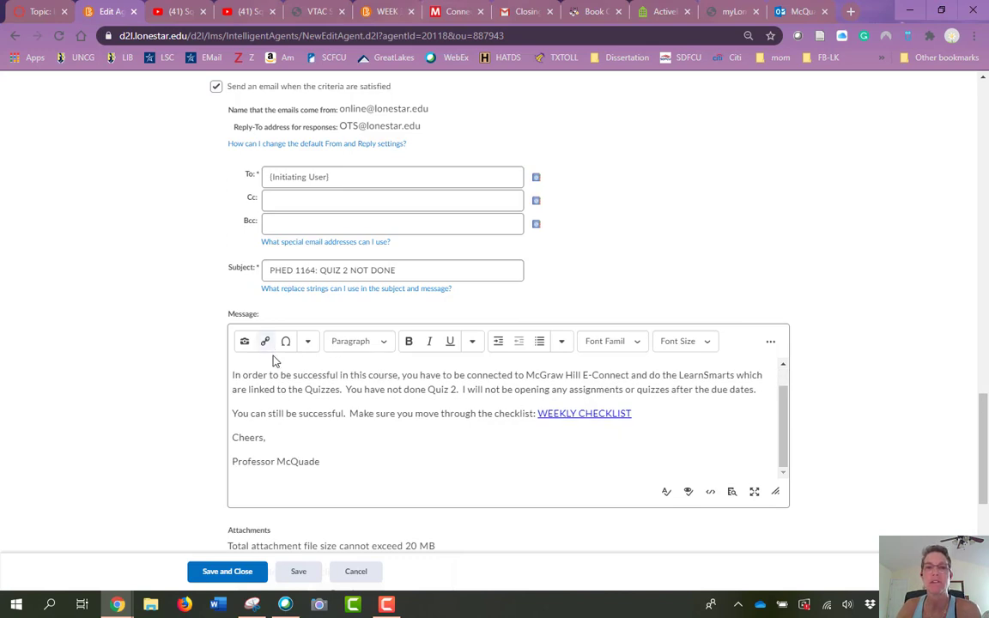
Examine the quiz agent's evaluation schedule and its start and end dates, and close the agent without saving.
scroll(505, 489, "down", 3)
scroll(505, 489, "down", 1)
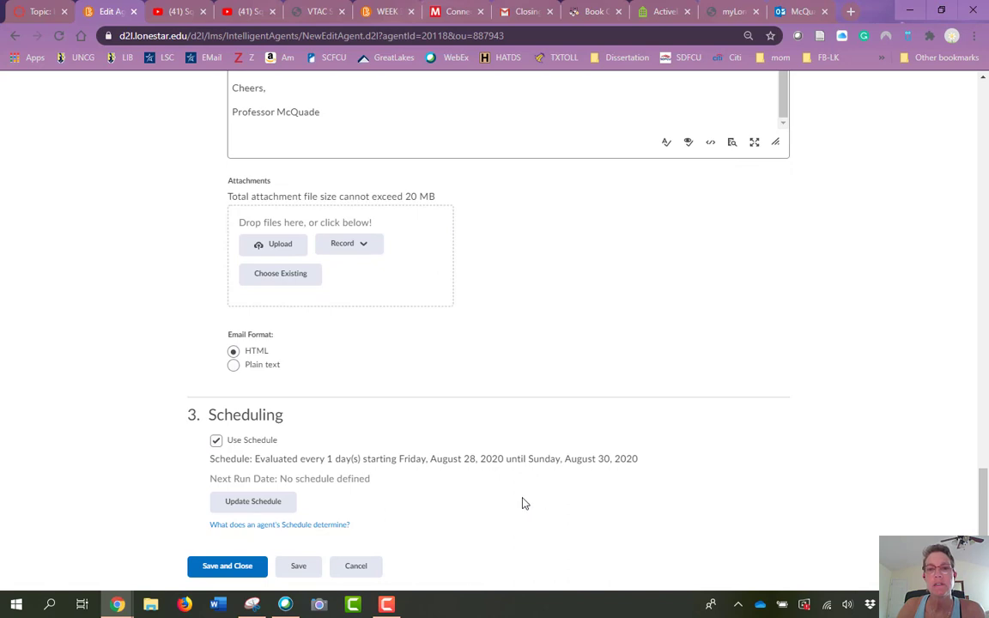
scroll(522, 499, "up", 1)
scroll(519, 500, "down", 1)
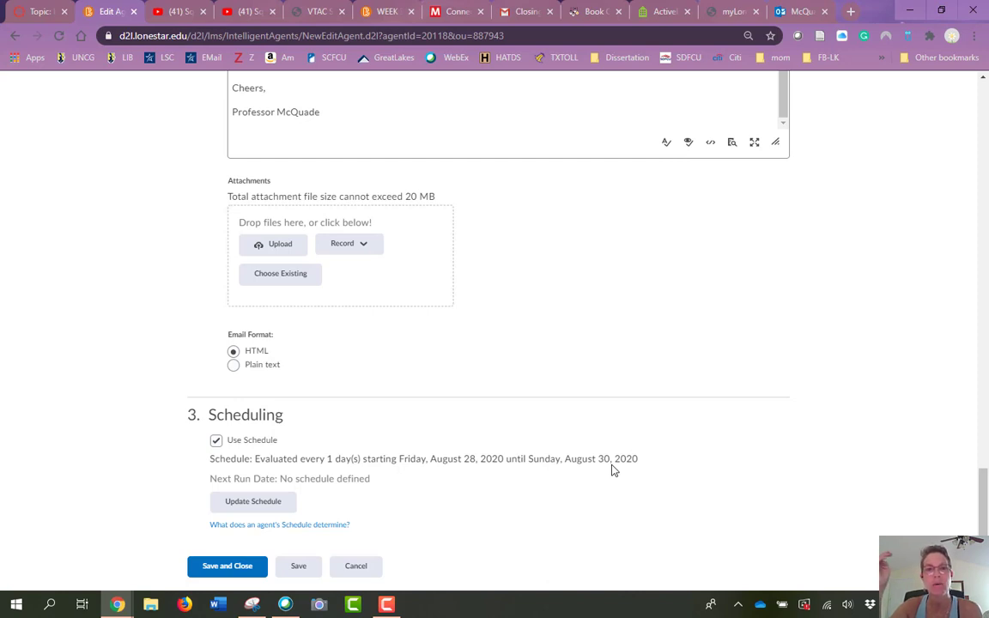
left_click(355, 567)
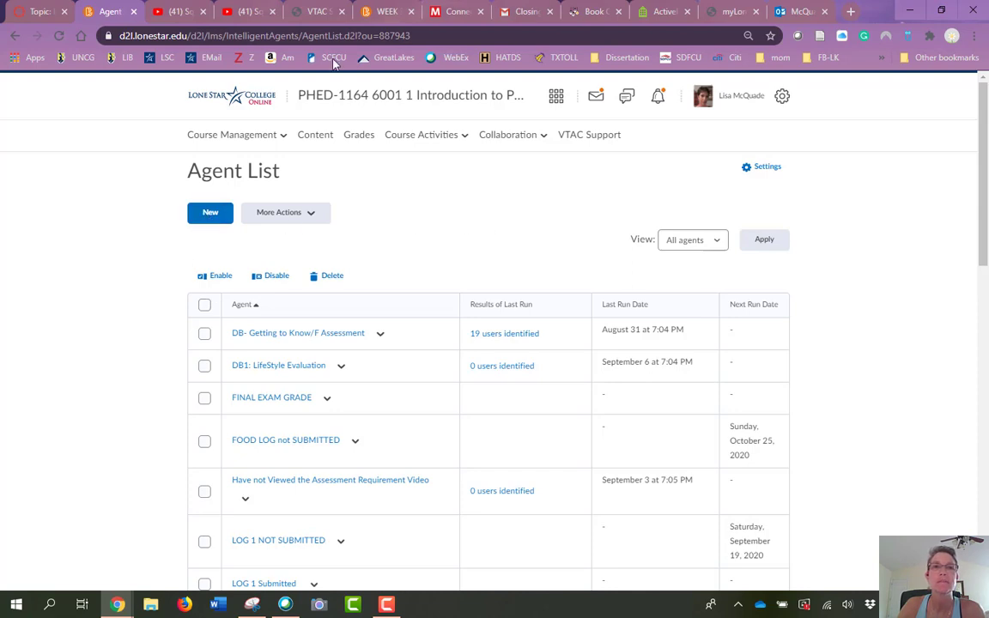
View the WEEK 3 and WEEK 4 checklist page in the course content and close that page.
left_click(387, 11)
scroll(404, 206, "up", 10)
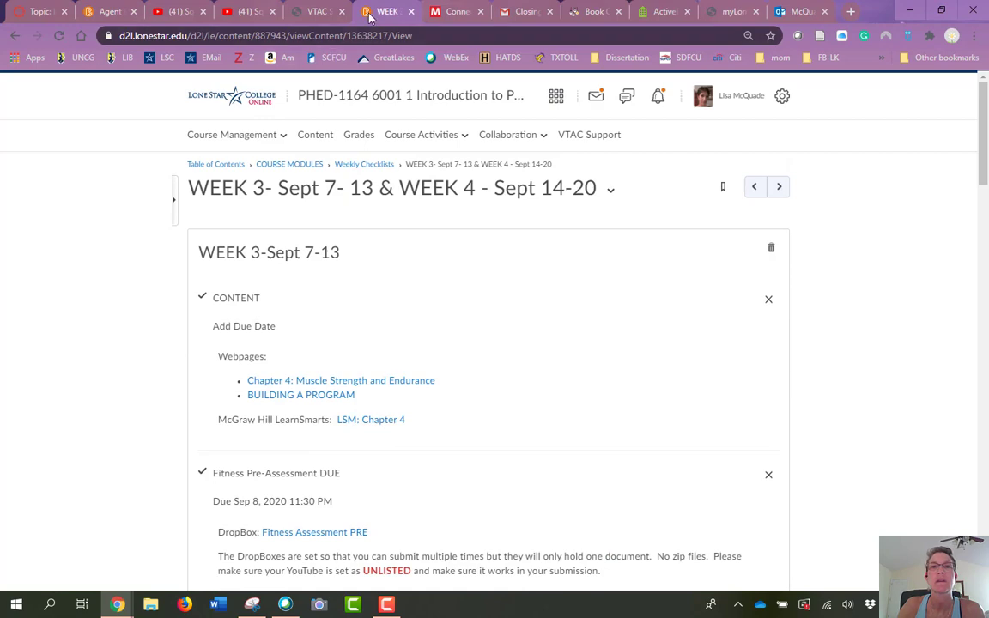
key("ctrl+w")
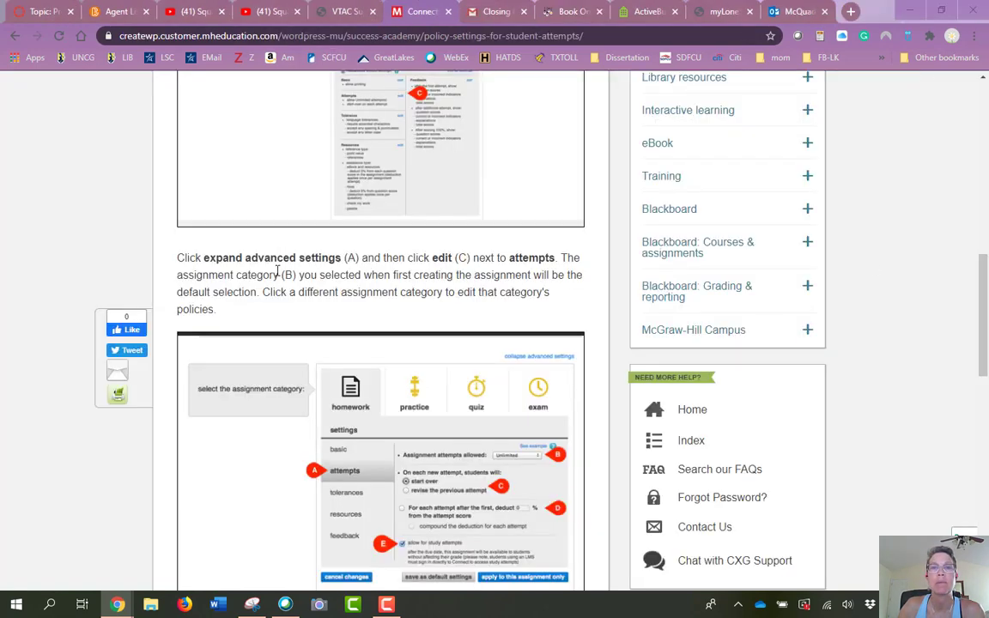
Return to the agent list and start a new intelligent agent named "sample".
left_click(110, 12)
left_click(224, 215)
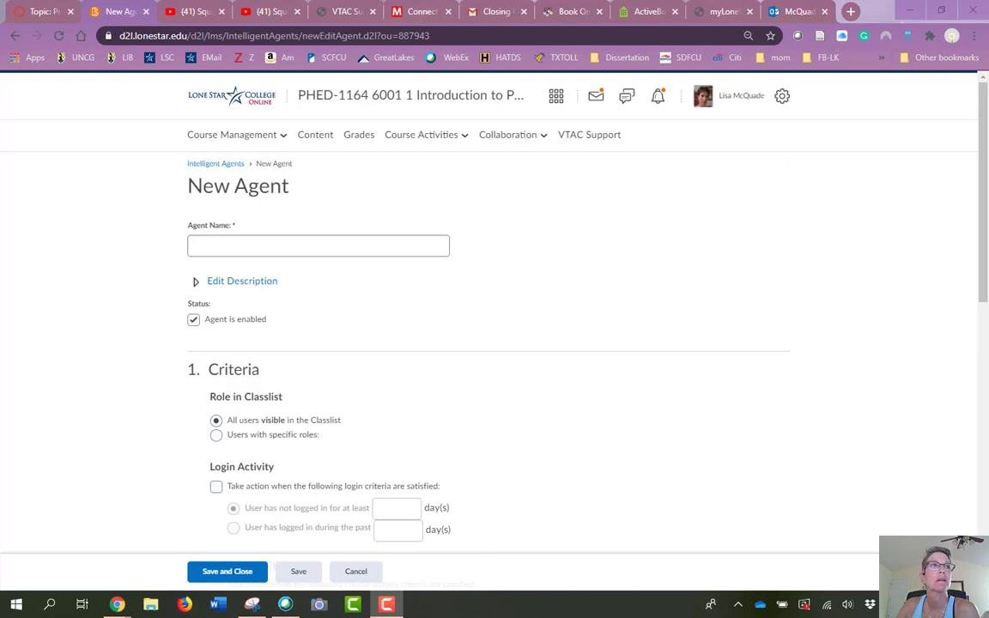
left_click(217, 252)
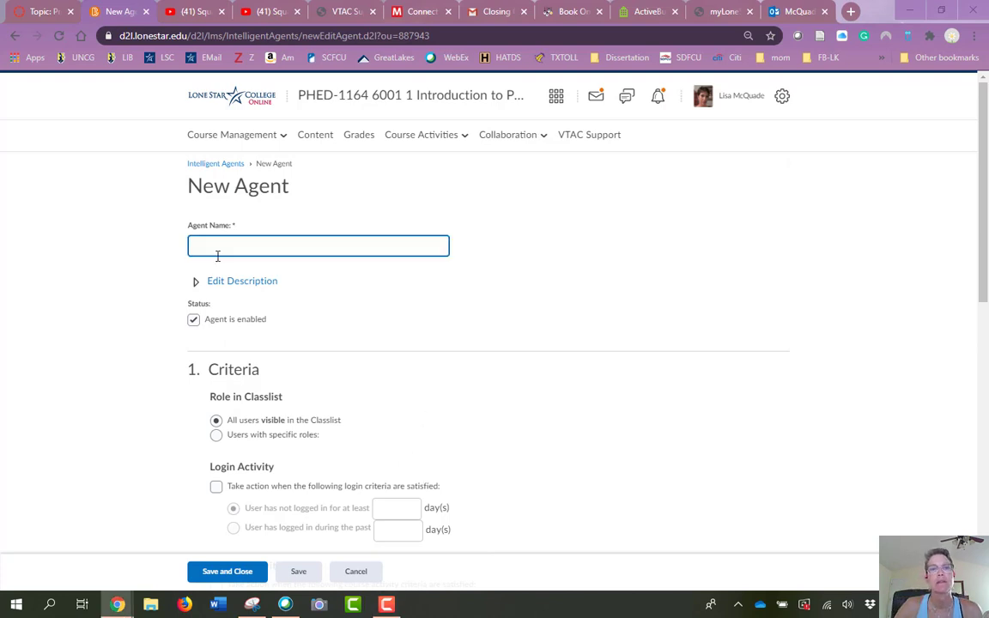
left_click(214, 255)
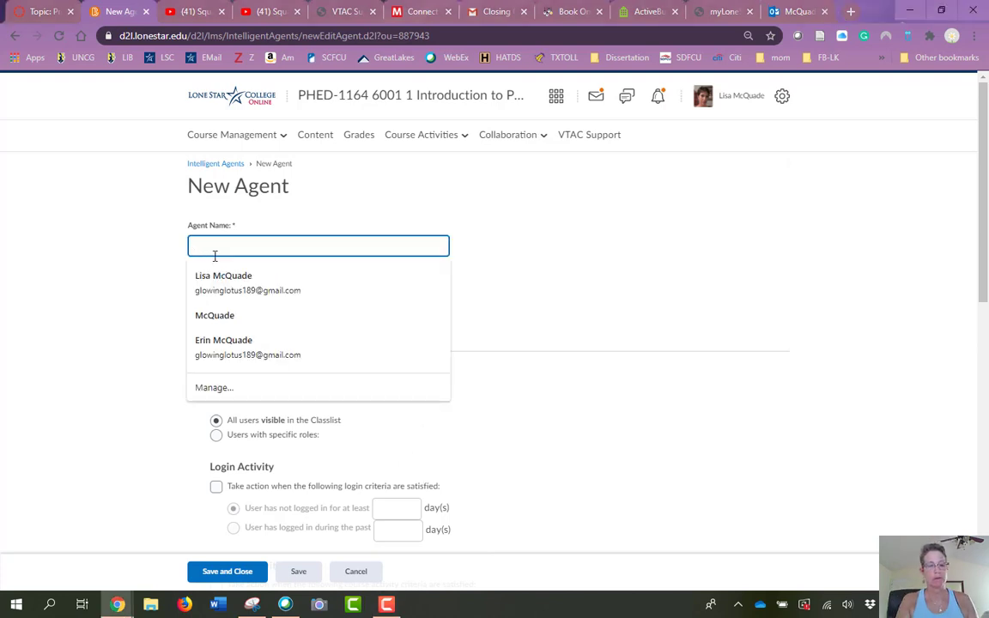
right_click(215, 255)
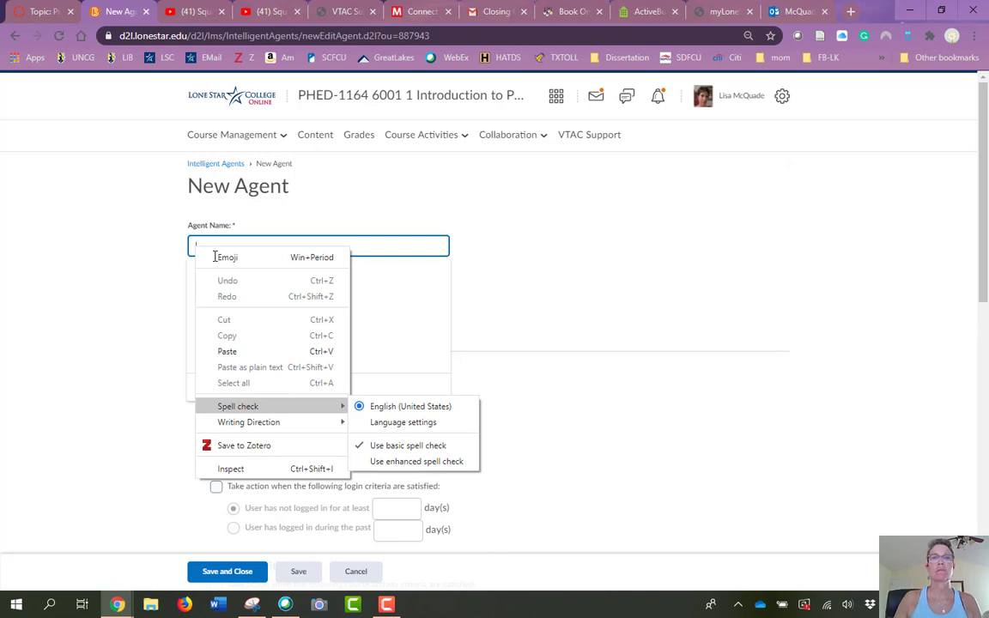
left_click(235, 244)
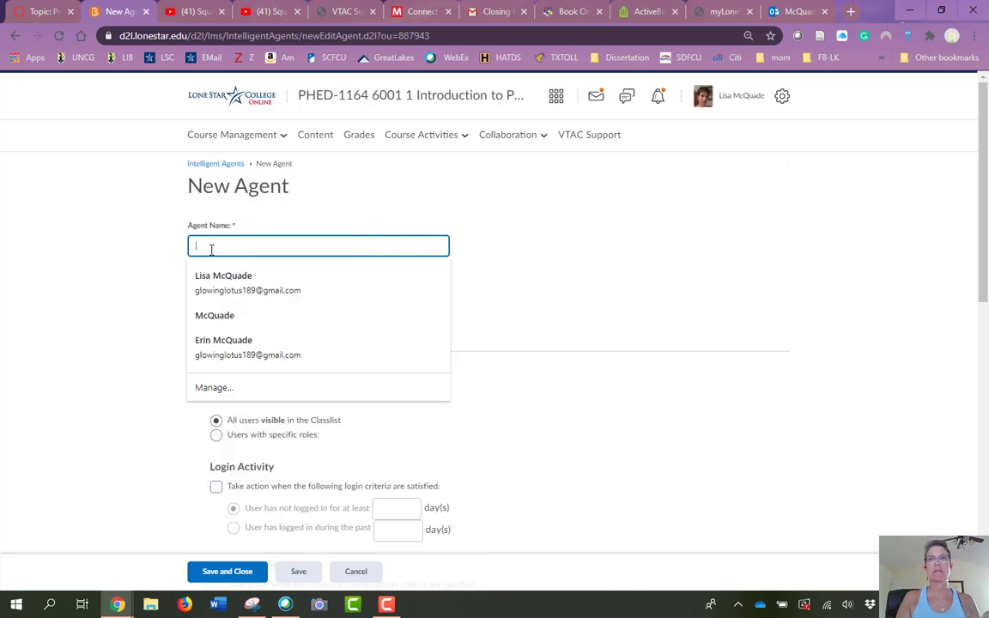
type("sample")
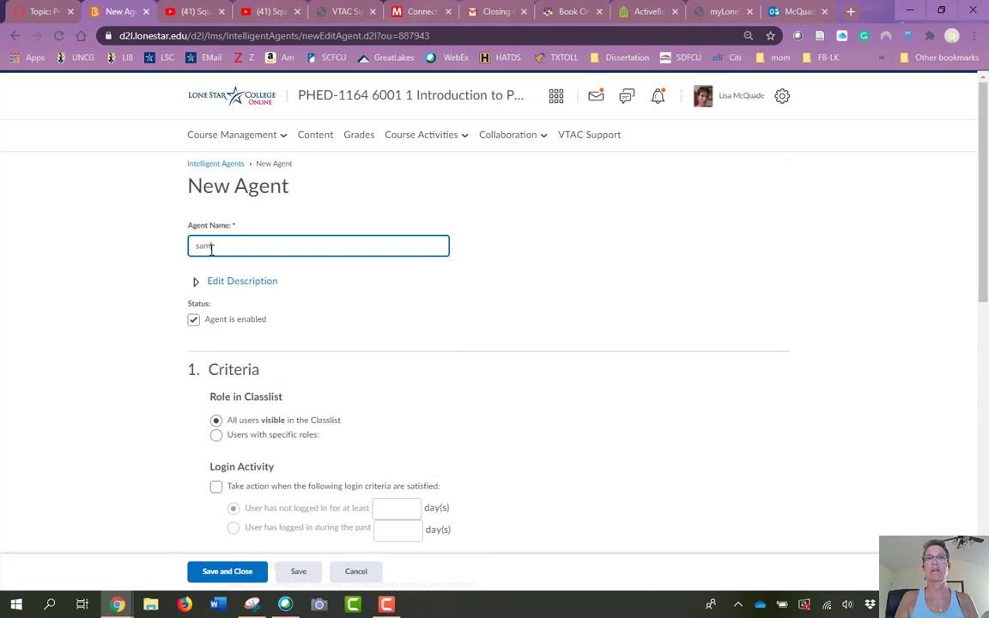
left_click(294, 305)
Limit the new agent's classlist criteria to users with specific roles and include only the Student role.
scroll(404, 336, "down", 2)
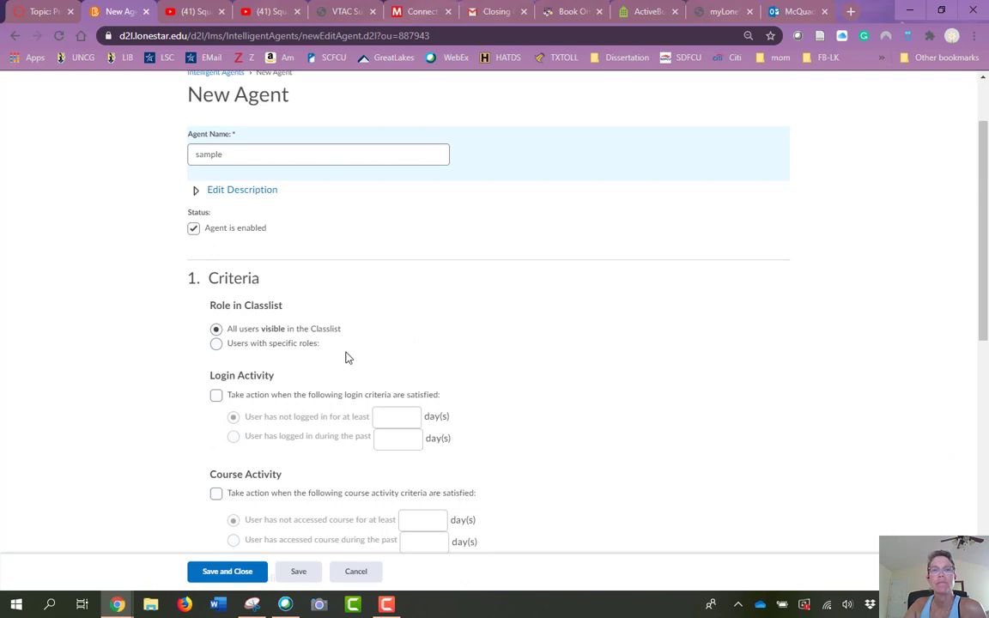
left_click(215, 345)
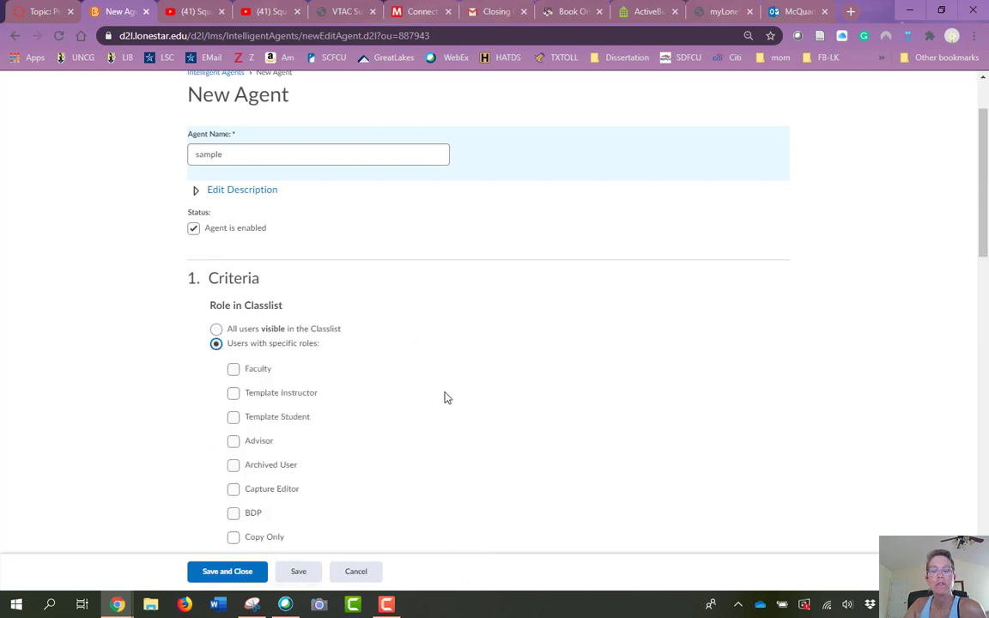
scroll(443, 398, "down", 3)
scroll(391, 453, "down", 6)
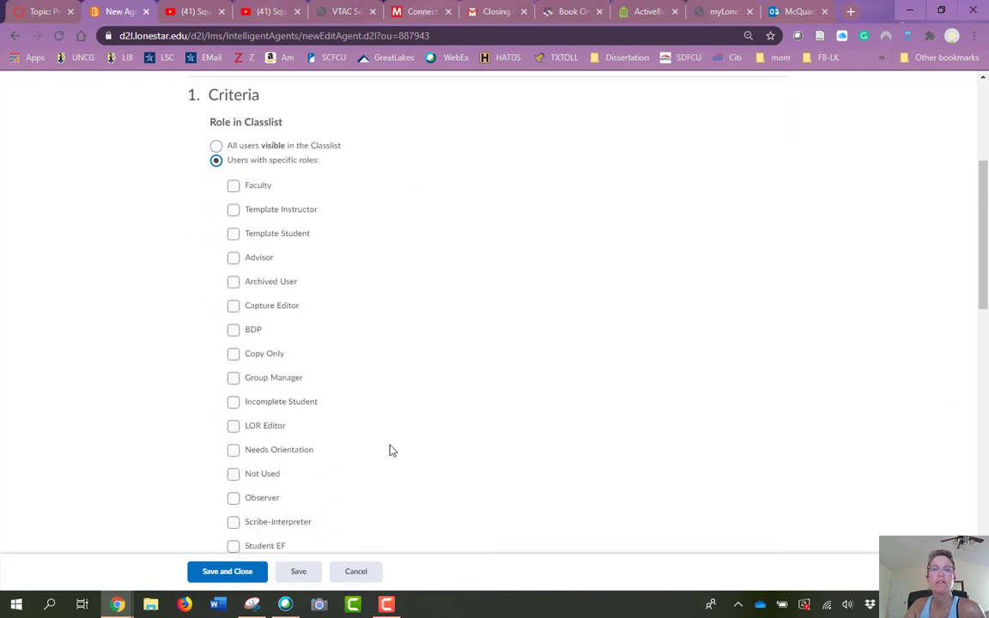
left_click(234, 387)
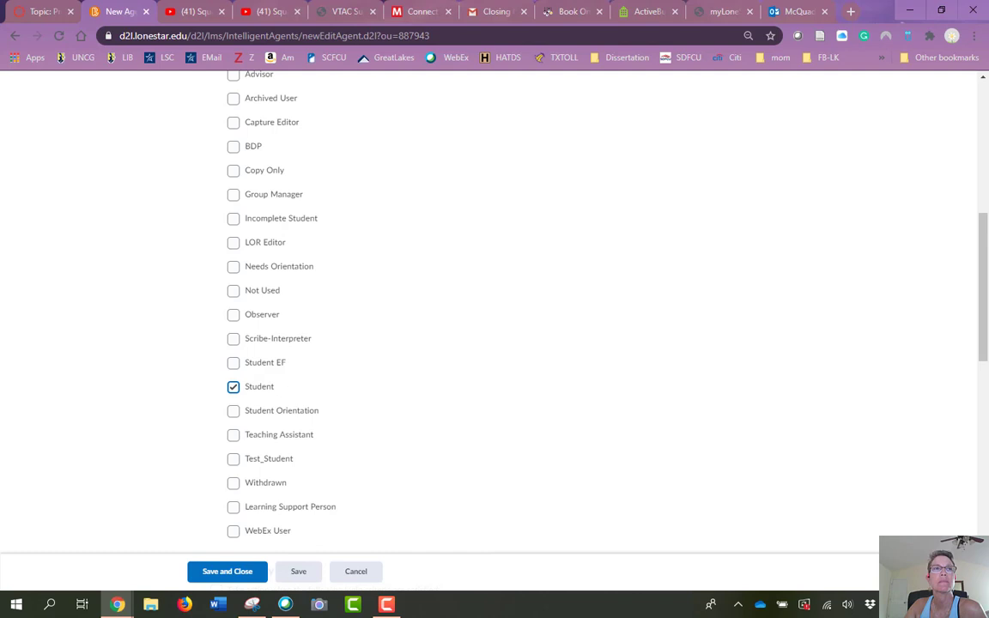
Start a new release condition for the sample agent and examine the condition types offered, from assignments through surveys.
scroll(488, 403, "down", 5)
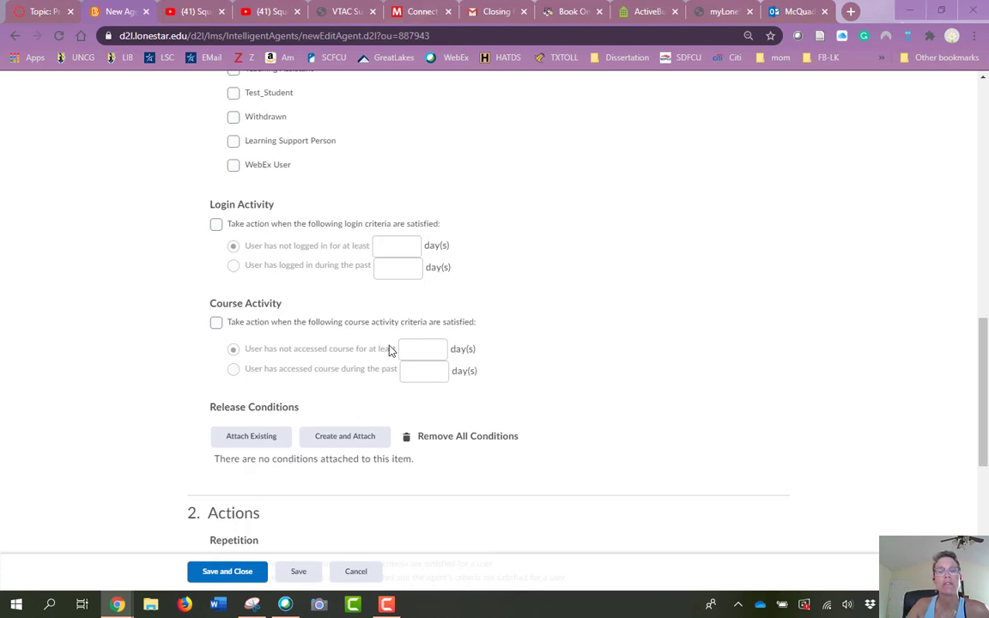
scroll(378, 395, "down", 1)
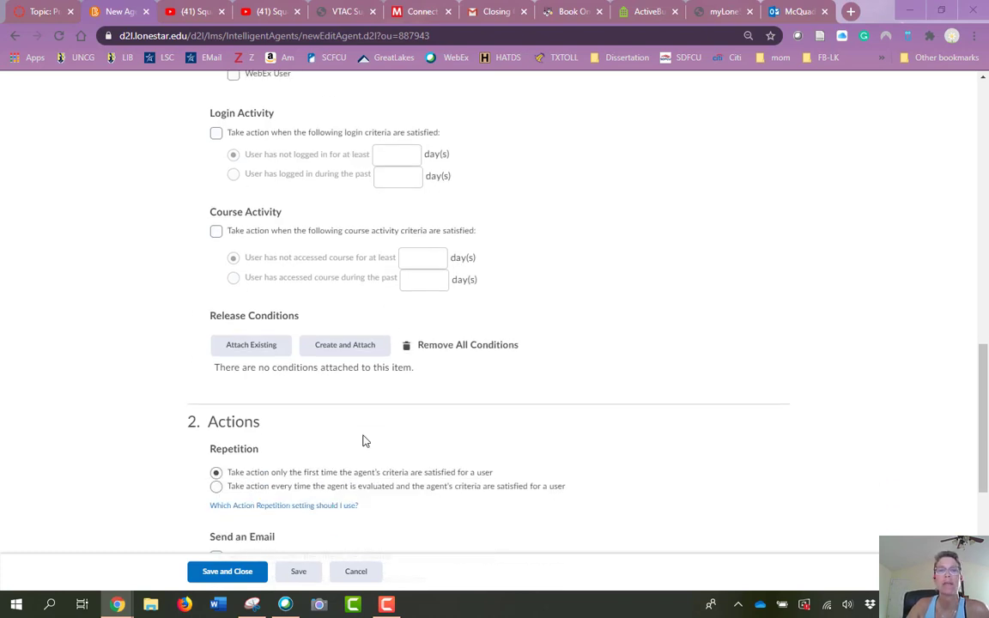
left_click(346, 354)
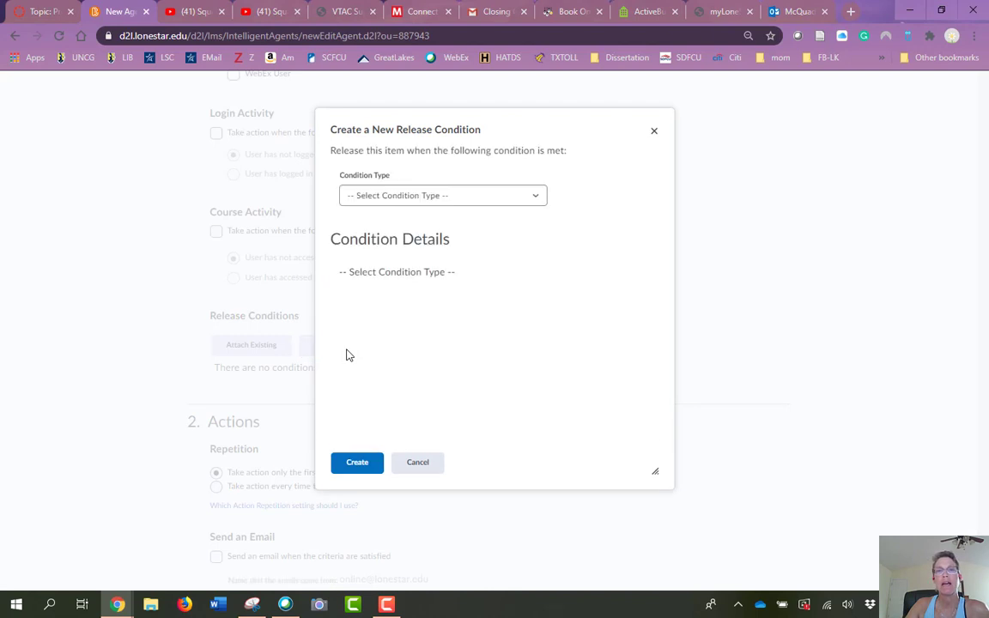
left_click(535, 196)
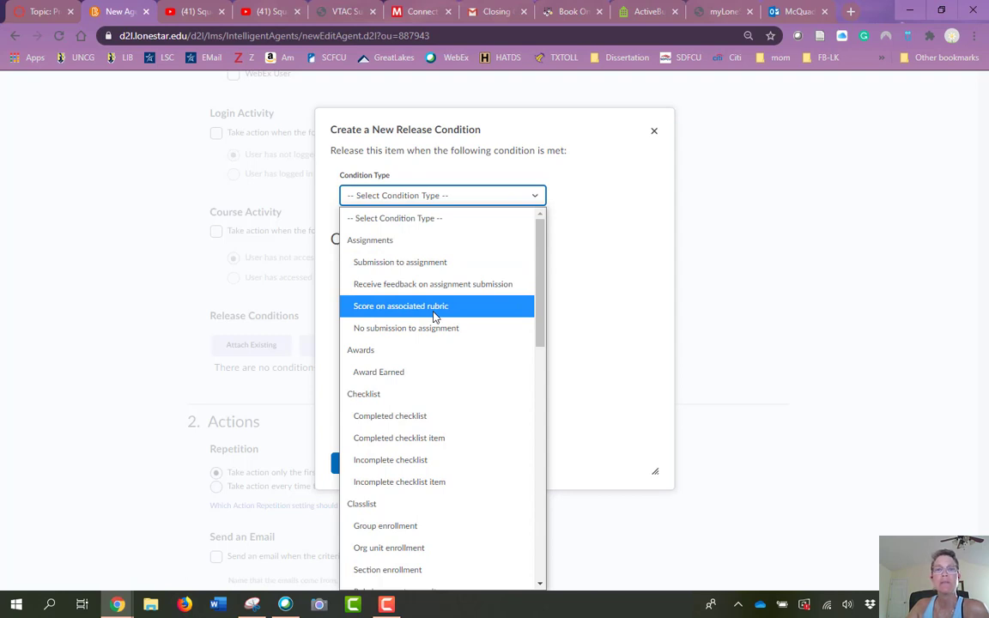
scroll(540, 309, "down", 1)
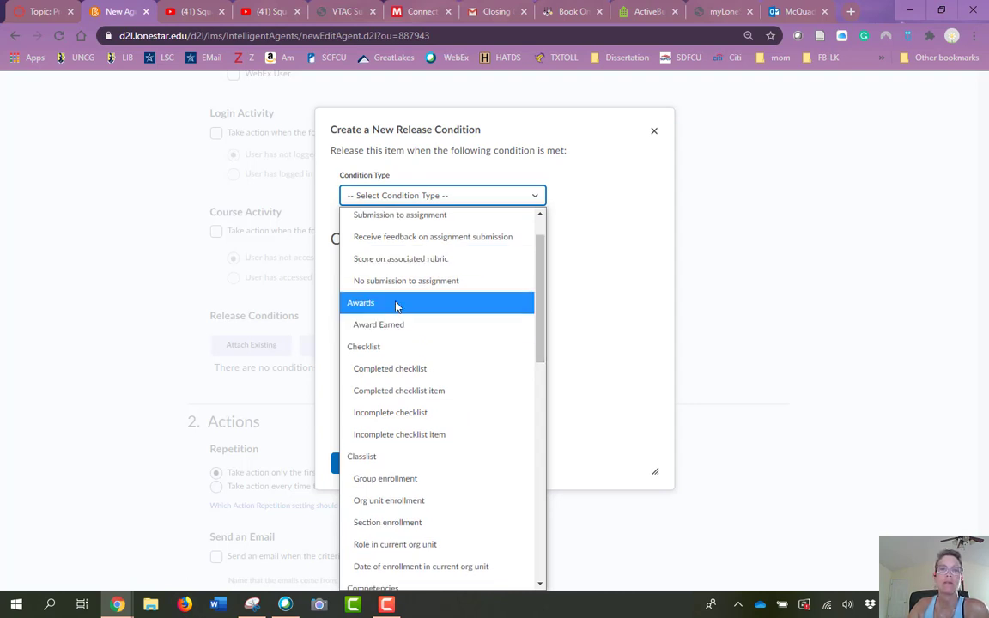
scroll(539, 320, "down", 1)
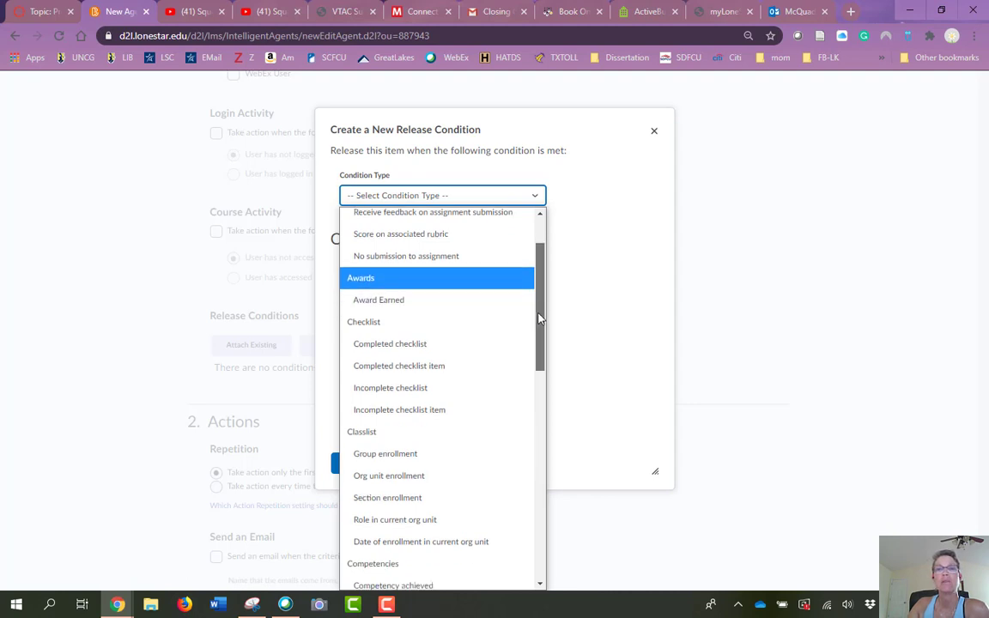
left_click_drag(539, 319, 539, 331)
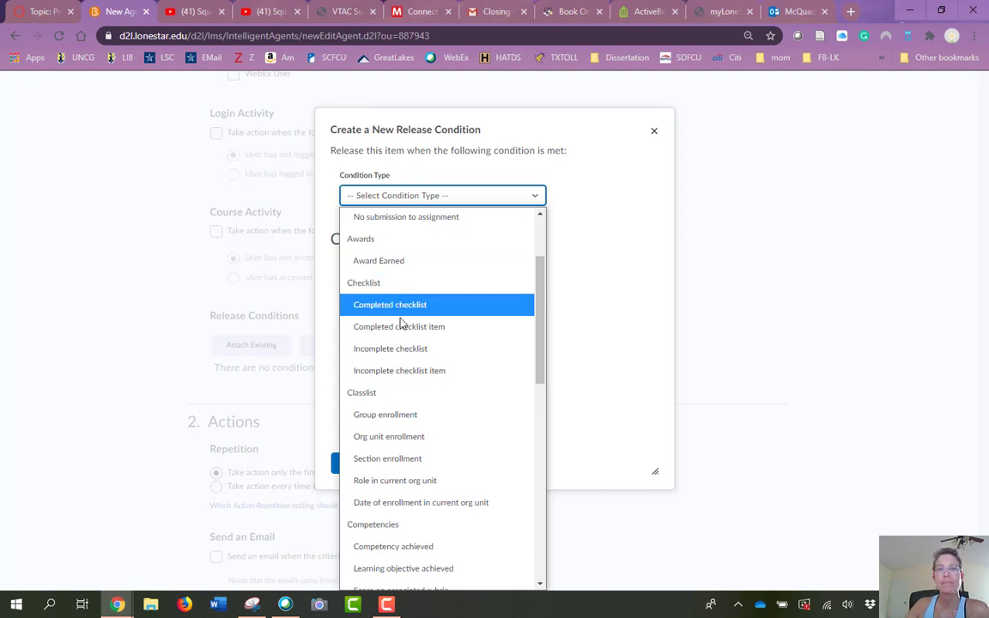
scroll(404, 357, "down", 4)
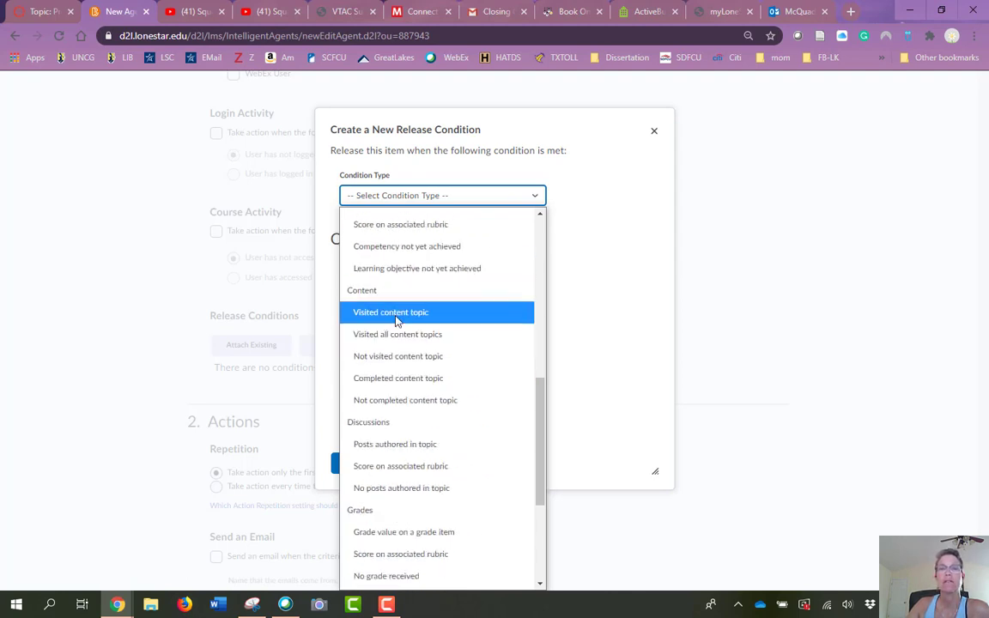
scroll(400, 318, "down", 3)
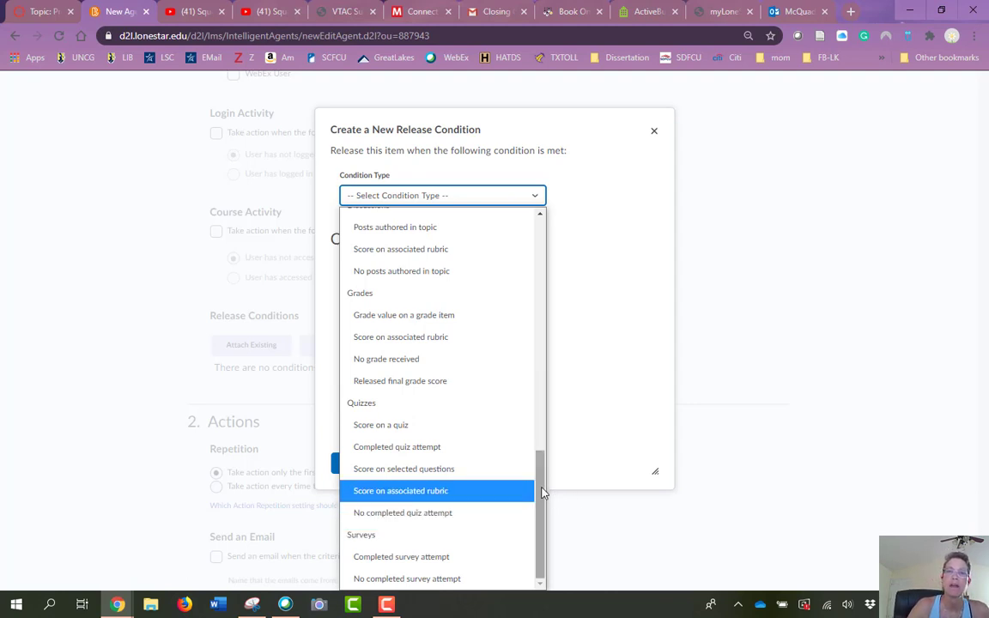
Draft a "Score on a quiz" condition for the PHED 1164 Physical Fitness and Wellness Final, and discard it without creating it.
left_click(428, 425)
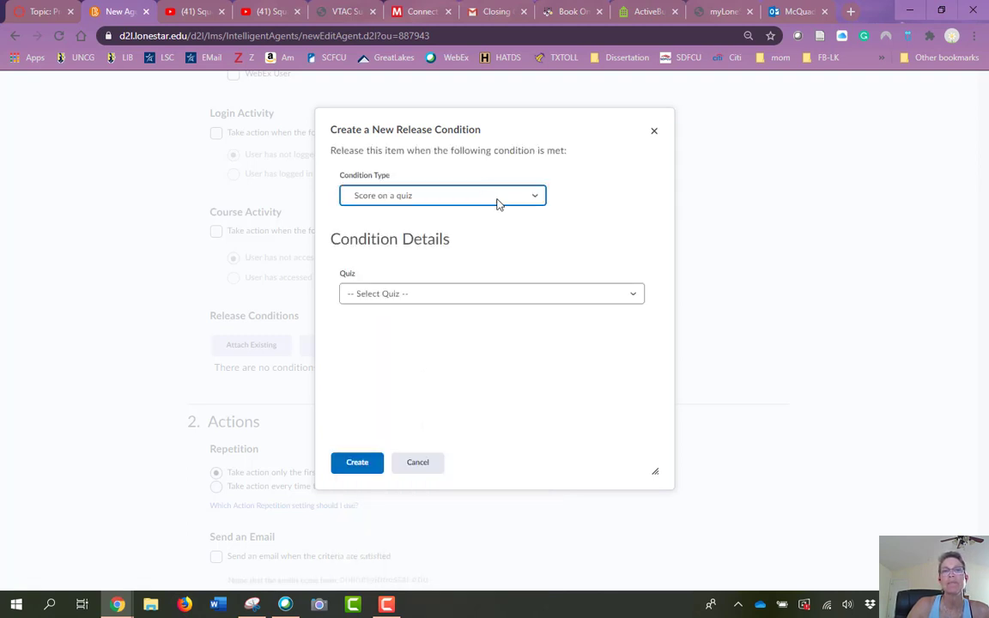
left_click(635, 295)
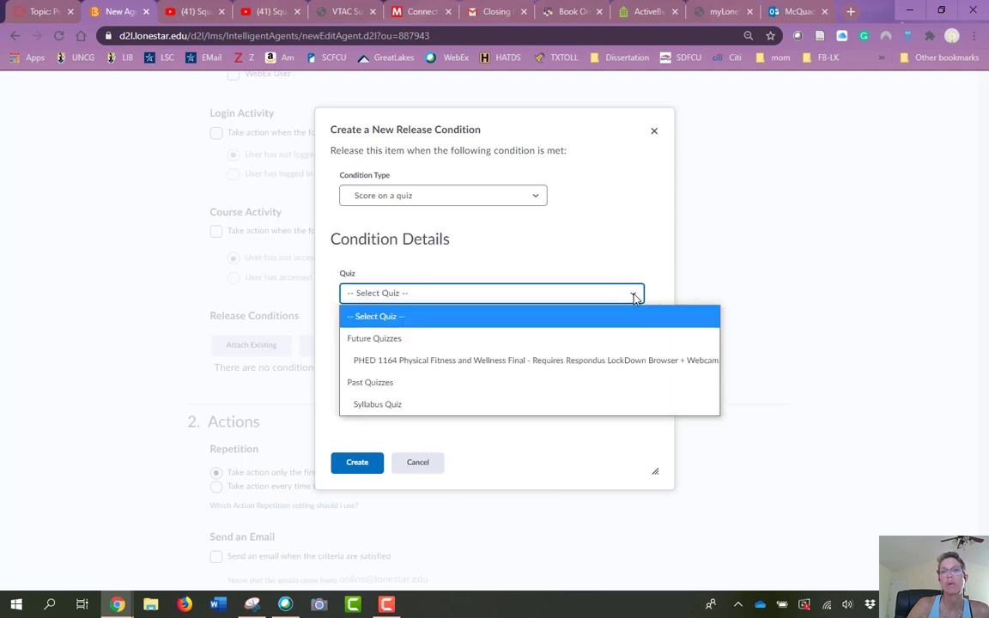
left_click(547, 365)
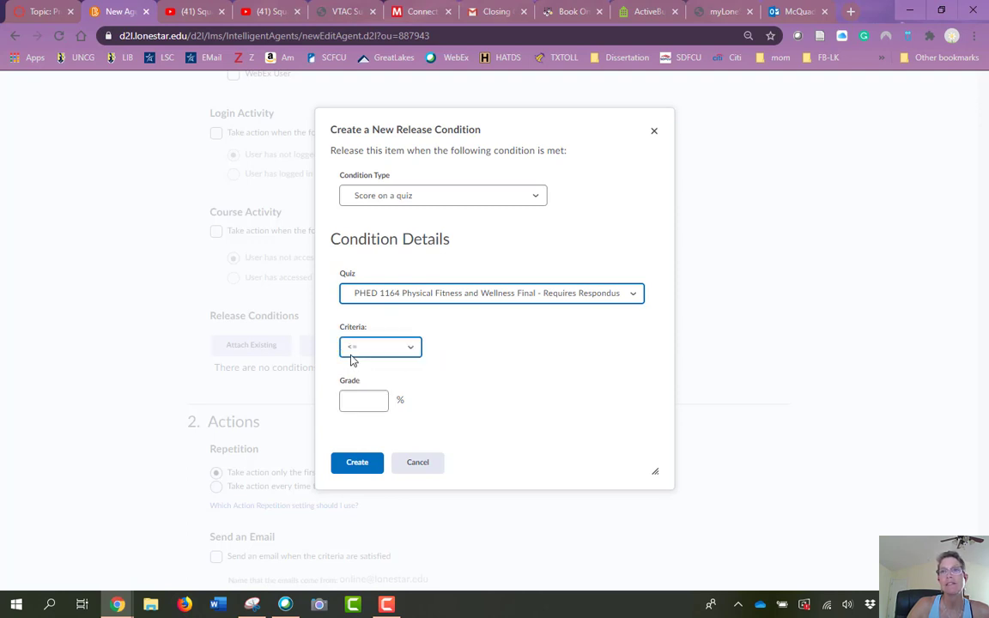
left_click(414, 352)
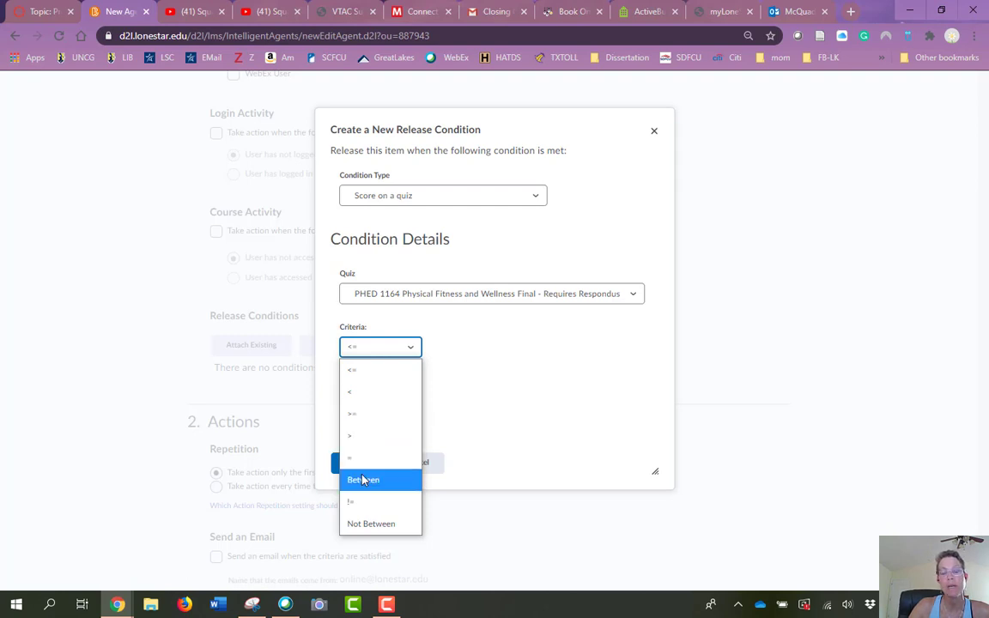
left_click(541, 396)
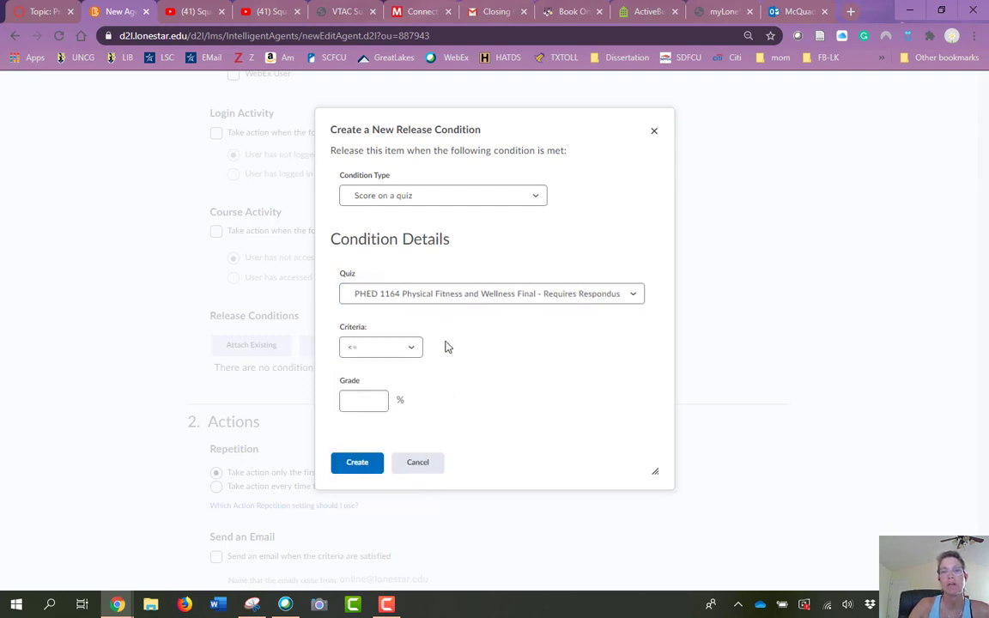
left_click(419, 463)
Enable the agent's email action, address it to {Initiating User}, and begin the message with "Dear {InitiatingUserFirstName},".
scroll(541, 451, "down", 4)
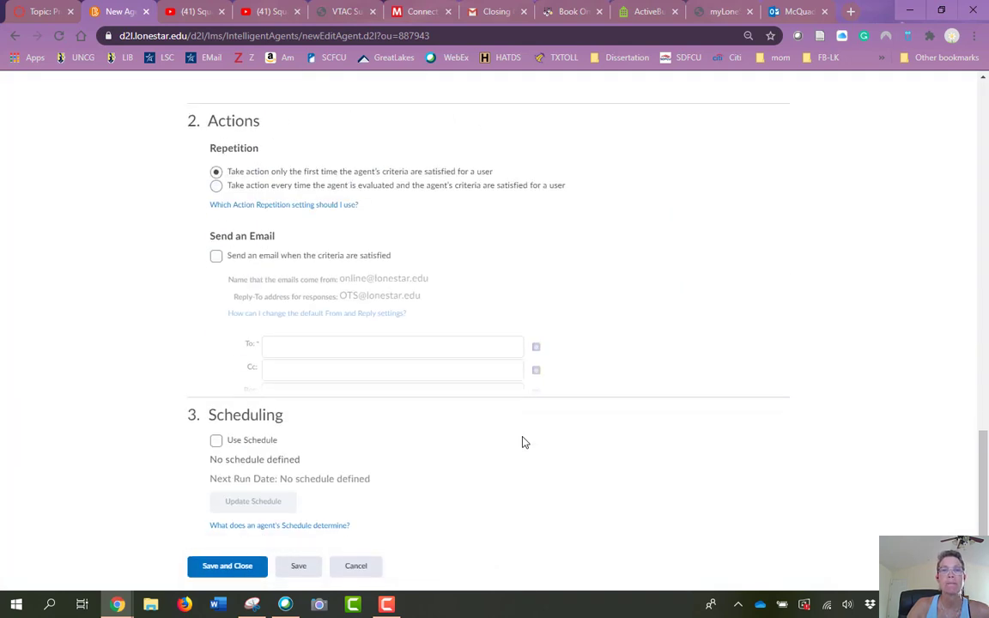
left_click(217, 256)
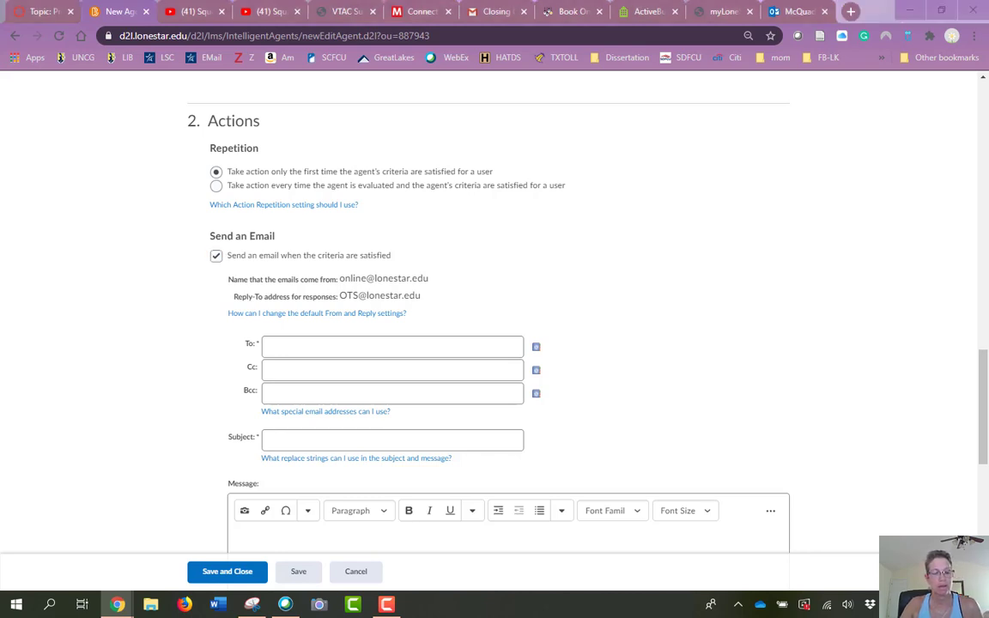
left_click(301, 369)
left_click(267, 347)
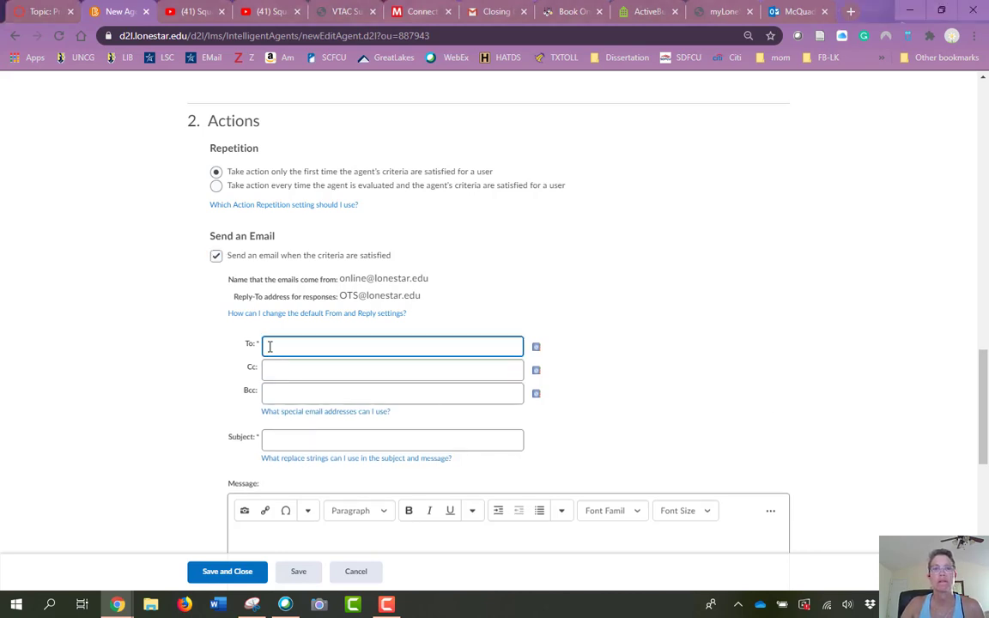
type("[Initiating User]")
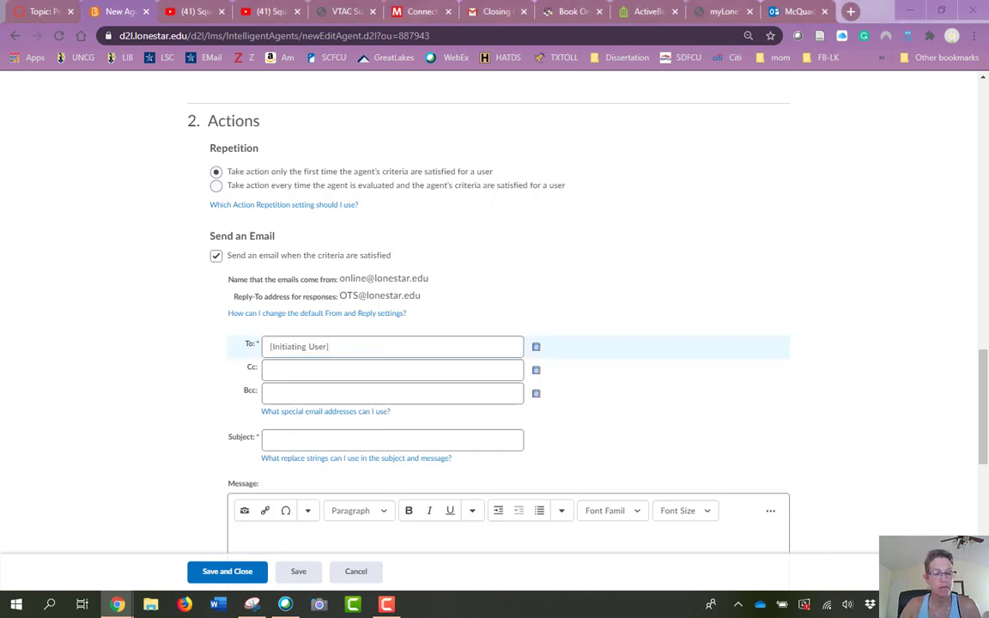
left_click(250, 539)
type("Dear {InitiatingUserFirstName},")
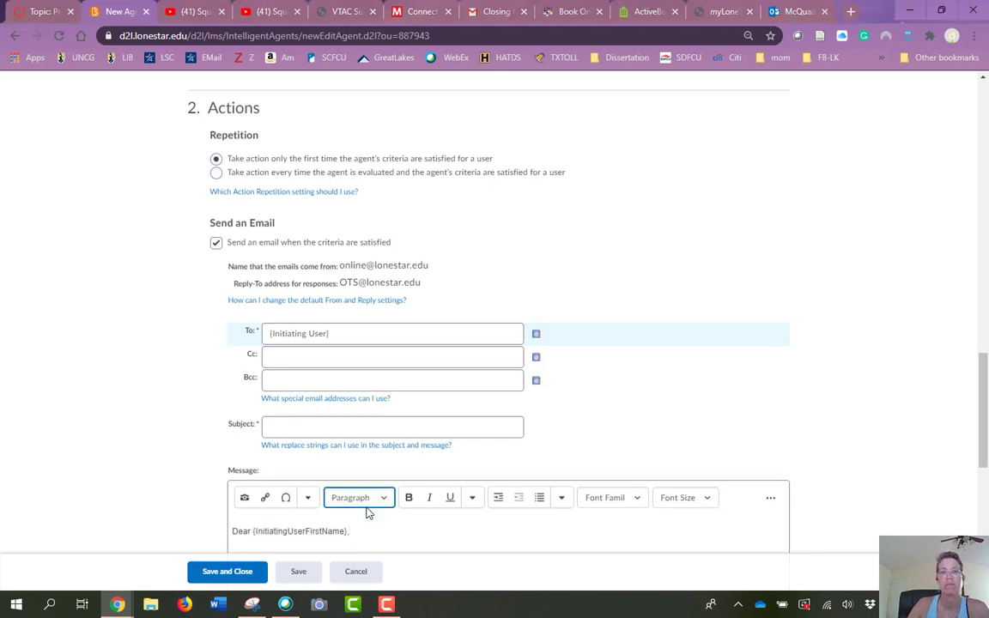
Enable the agent's schedule, examine its repeat and start/end date options, and discard both the schedule and the new agent.
scroll(368, 513, "down", 1)
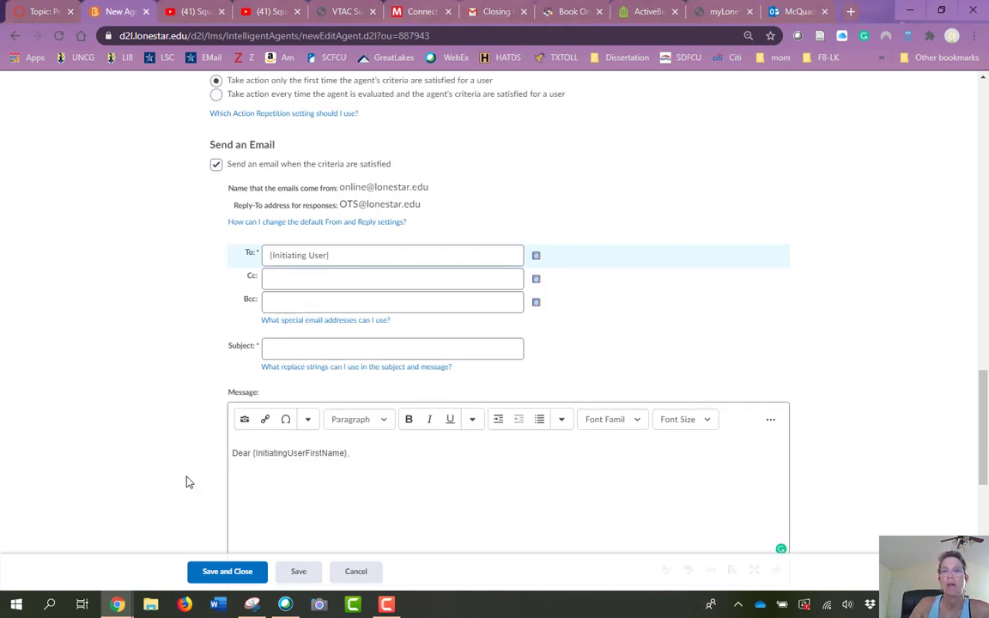
scroll(309, 505, "down", 2)
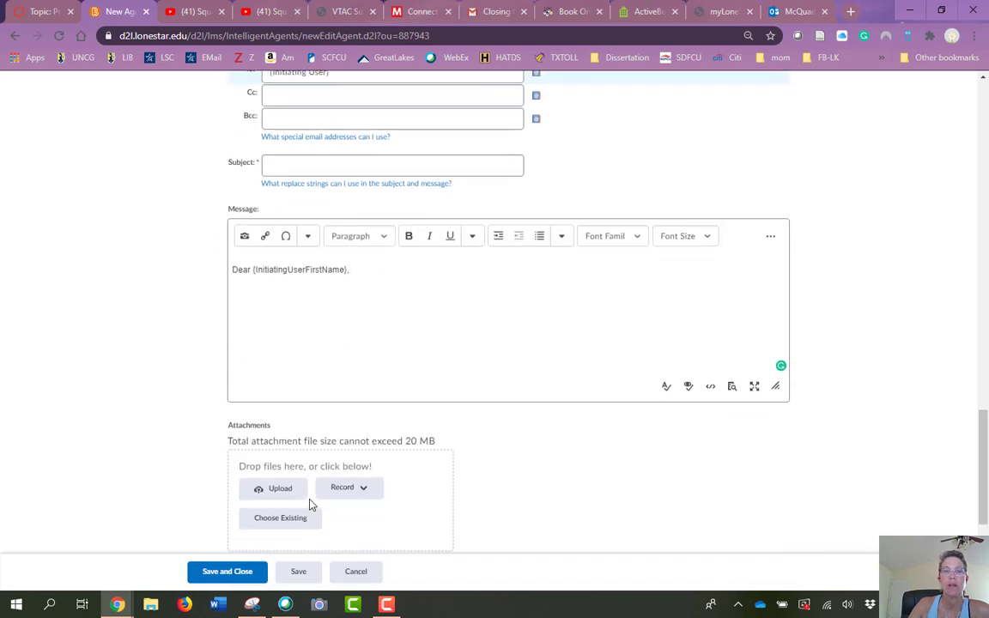
scroll(323, 429, "down", 3)
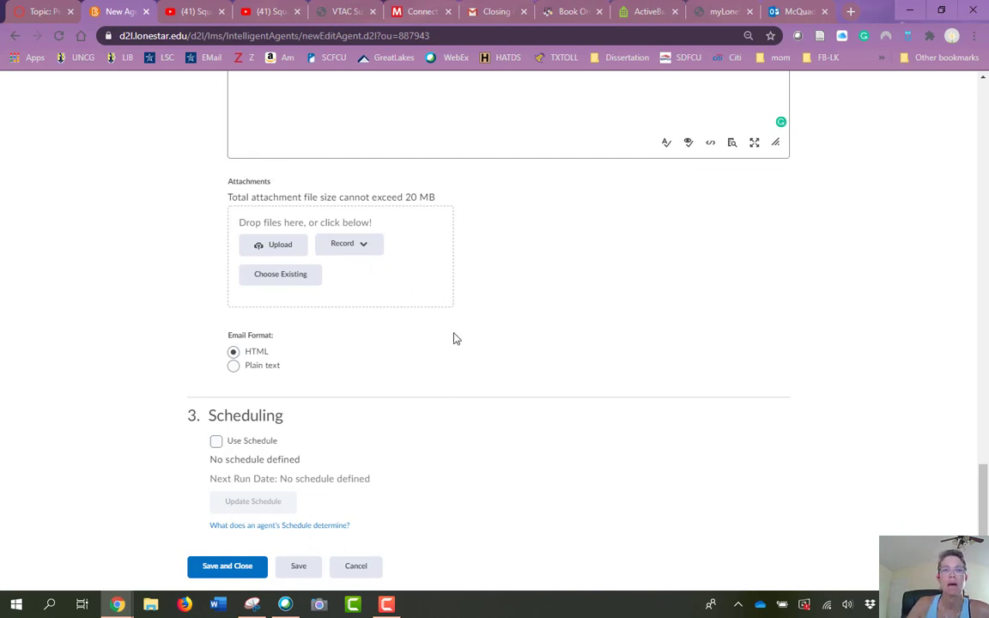
left_click(215, 441)
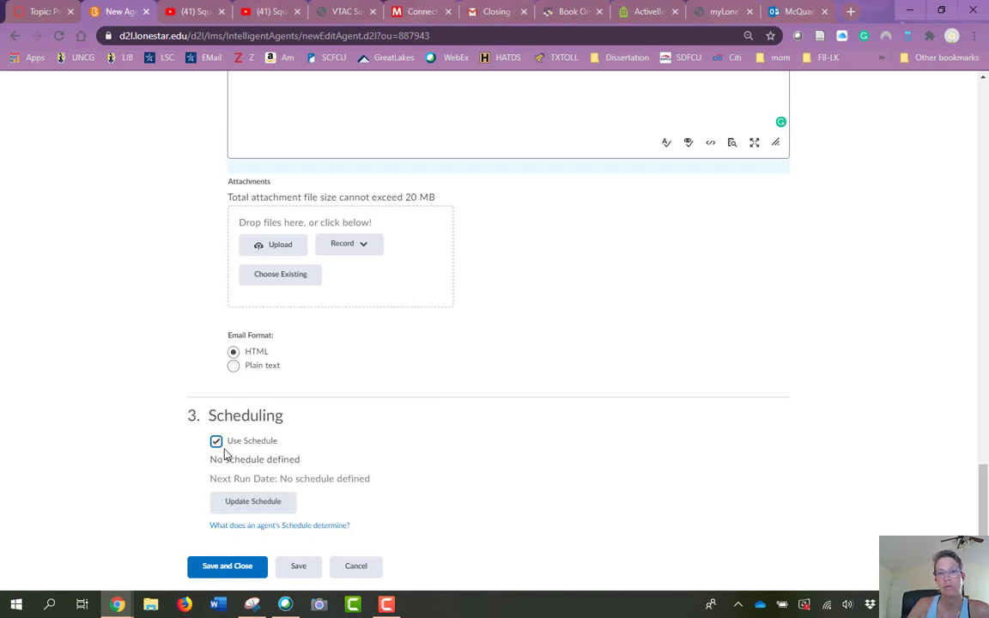
left_click(238, 506)
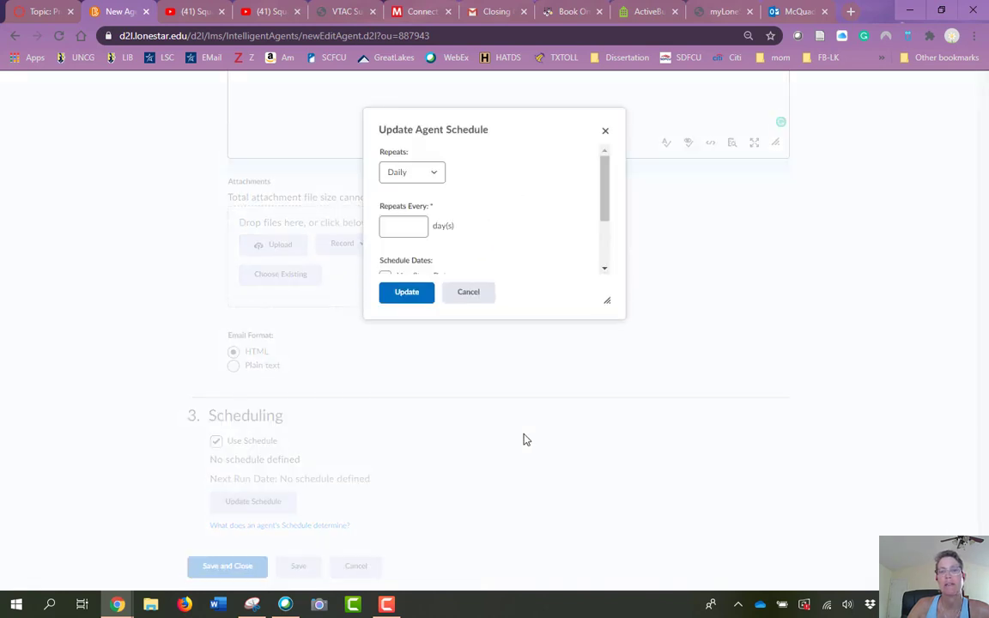
left_click(435, 175)
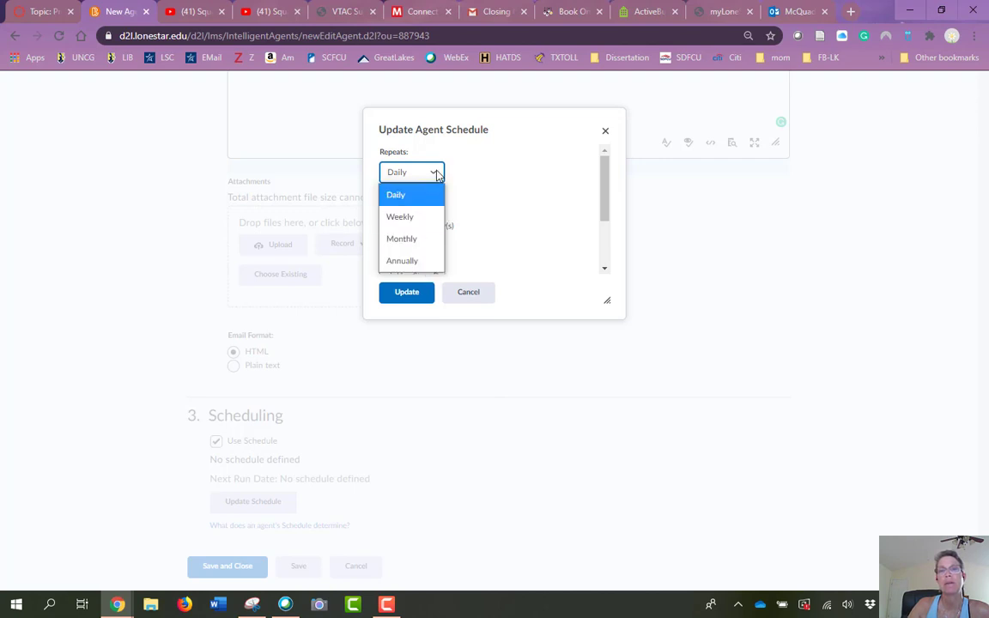
left_click(436, 173)
left_click(420, 228)
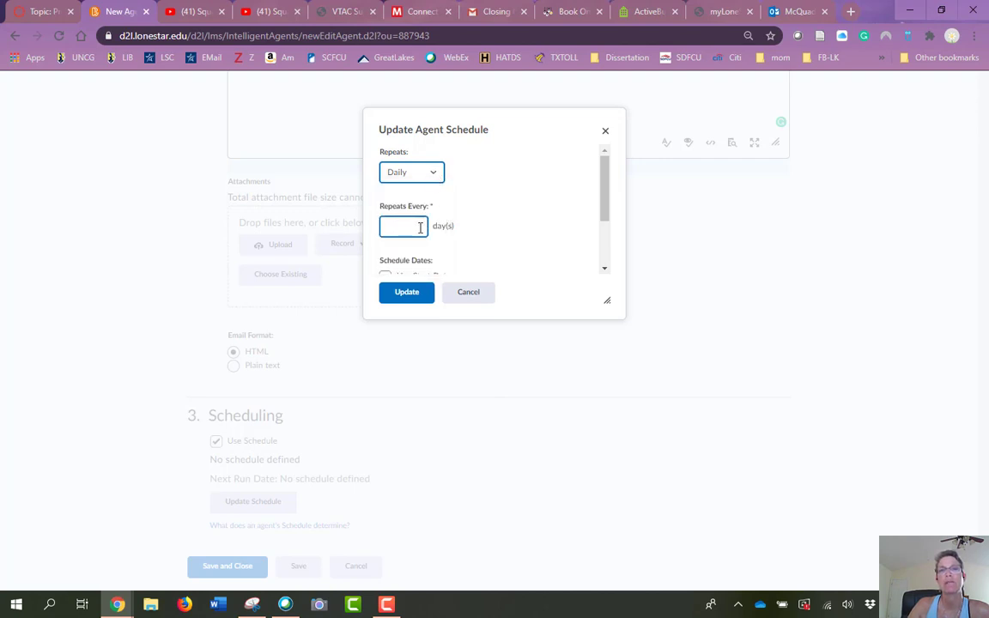
scroll(421, 230, "down", 2)
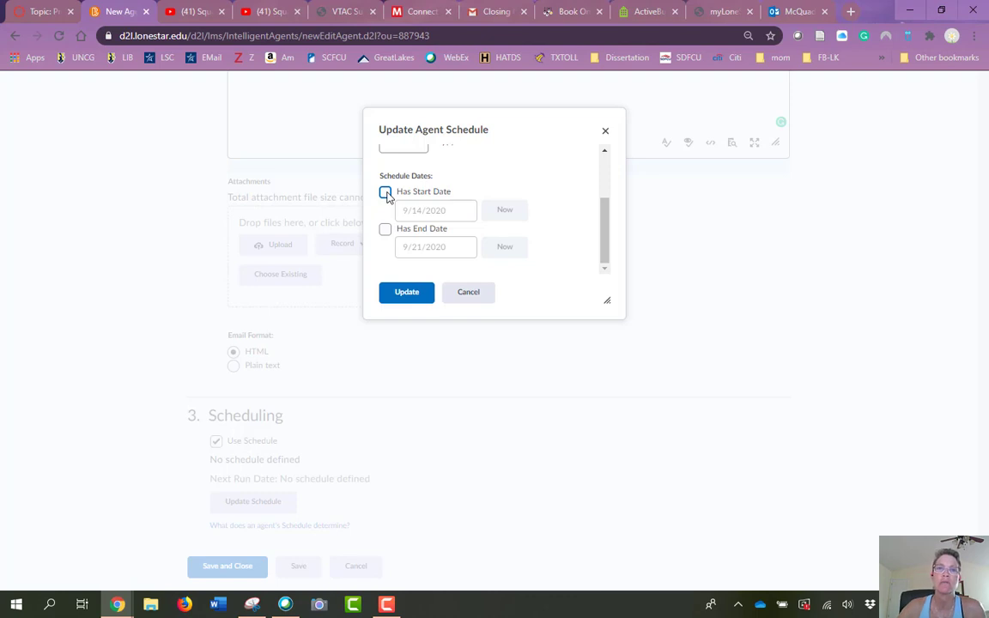
left_click(467, 295)
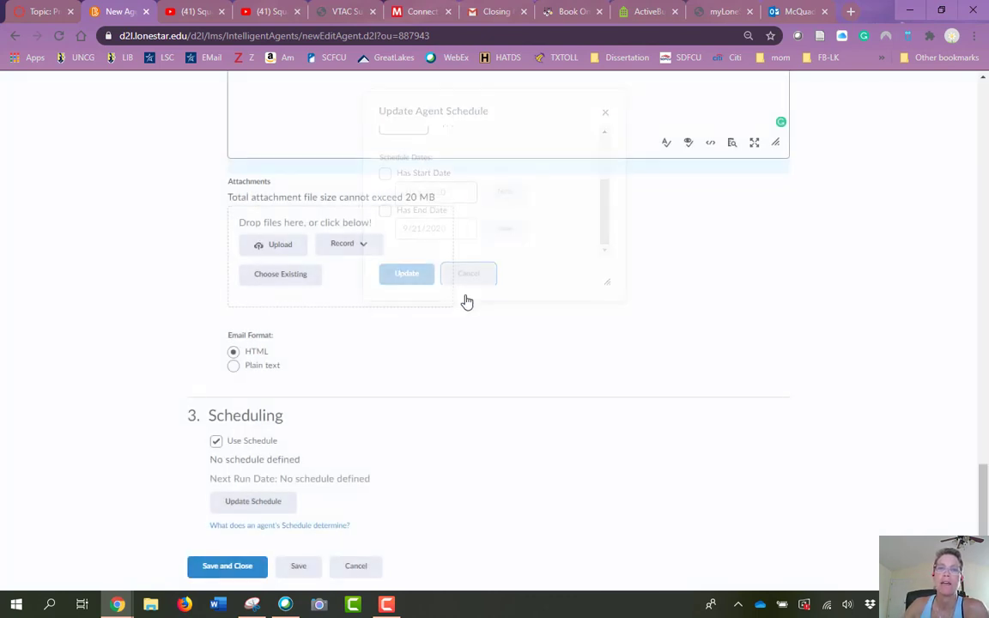
left_click(363, 566)
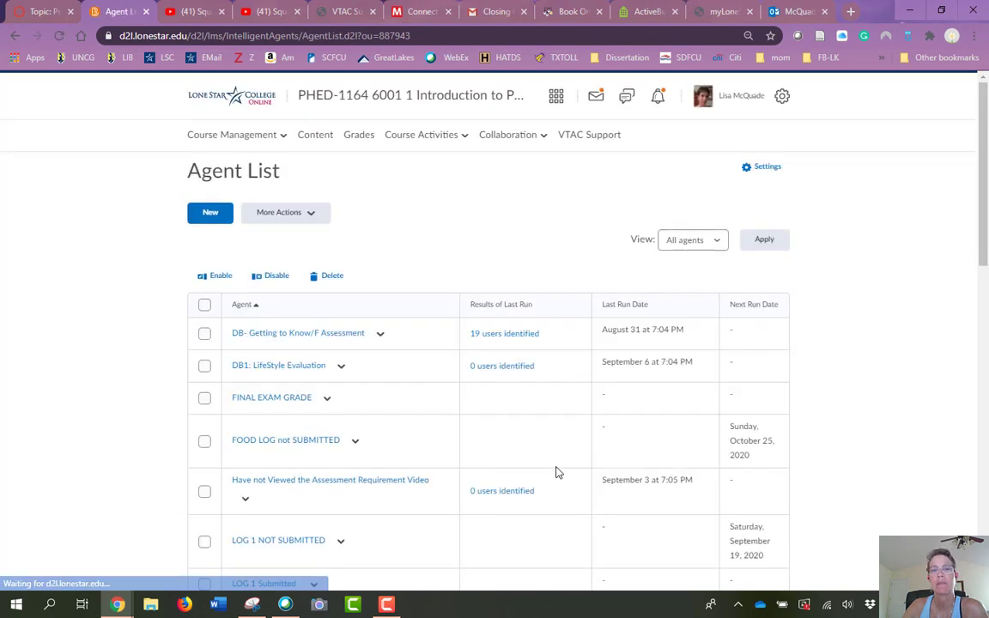
Examine the agent list for the log, assessment and quiz agents and their last and next run dates.
scroll(553, 460, "down", 2)
scroll(468, 420, "up", 2)
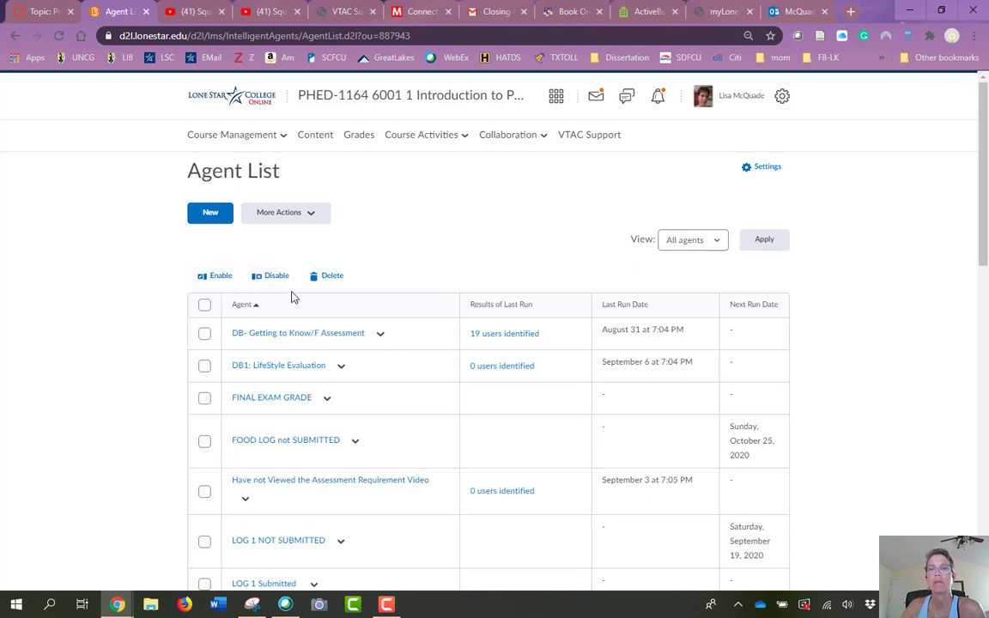
scroll(292, 297, "down", 3)
scroll(292, 297, "down", 3)
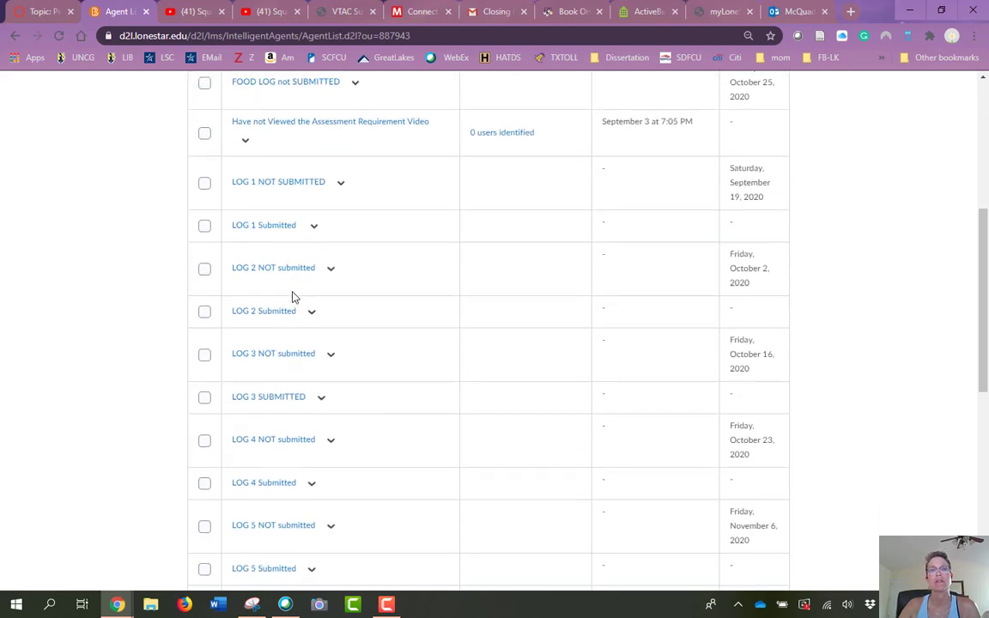
scroll(292, 297, "down", 3)
scroll(292, 298, "down", 3)
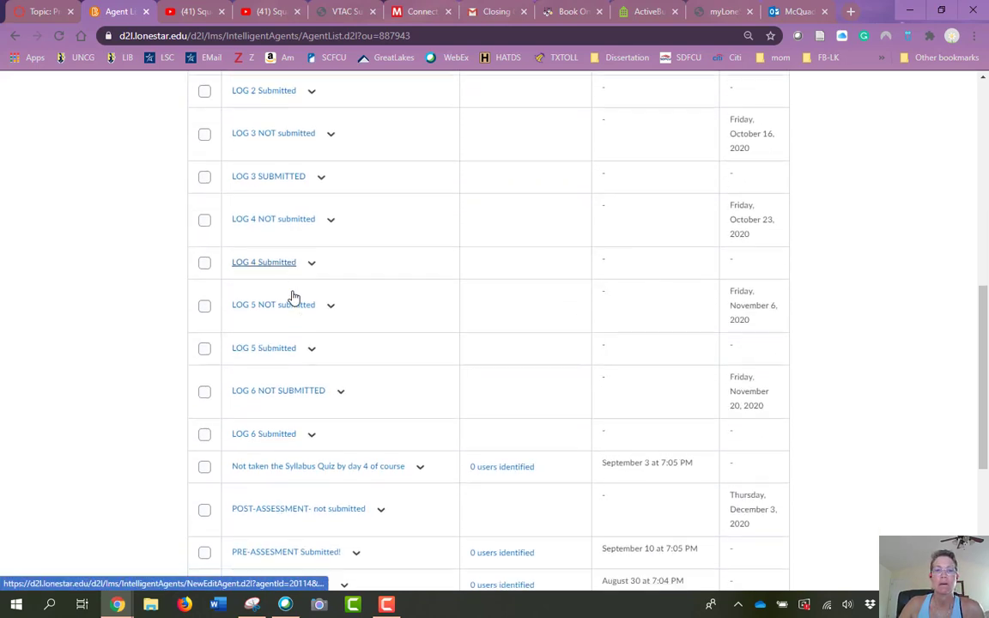
scroll(292, 297, "down", 1)
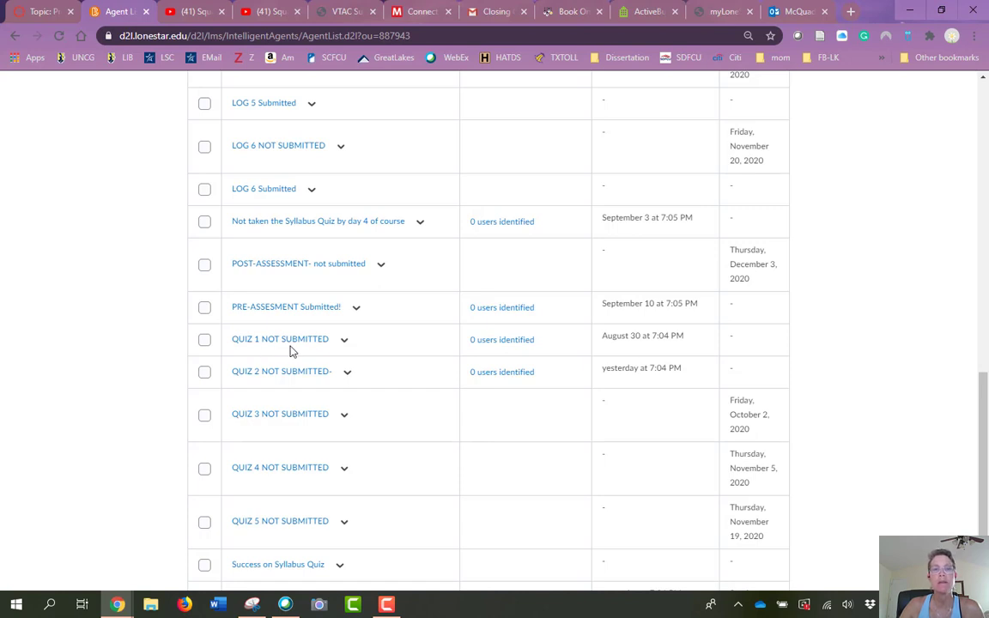
scroll(290, 349, "up", 2)
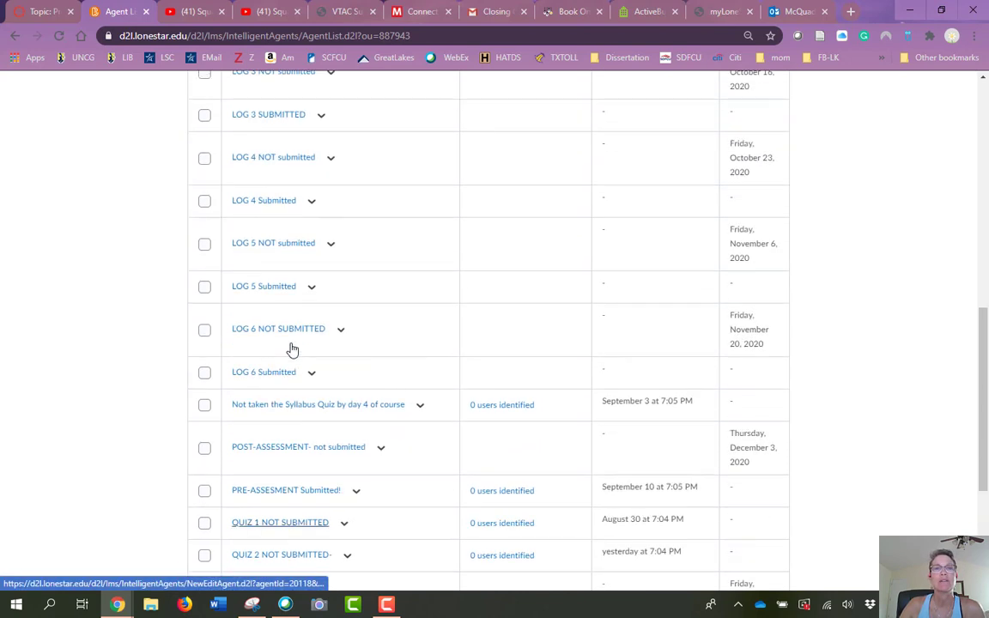
scroll(290, 349, "up", 2)
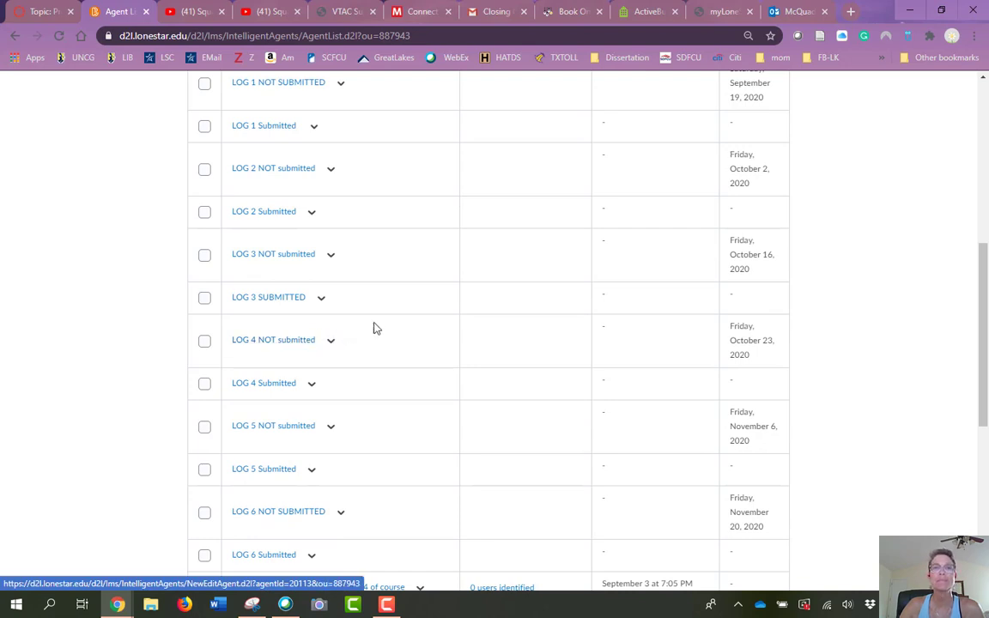
scroll(393, 318, "up", 2)
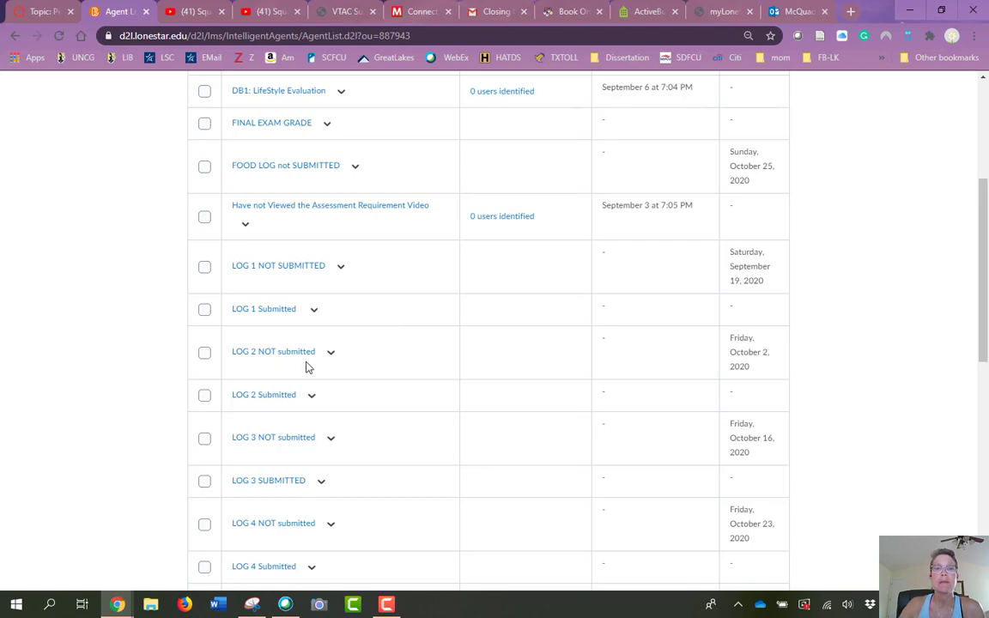
Examine the email message of the "LOG 2 NOT submitted" agent and close the agent without saving.
left_click(276, 352)
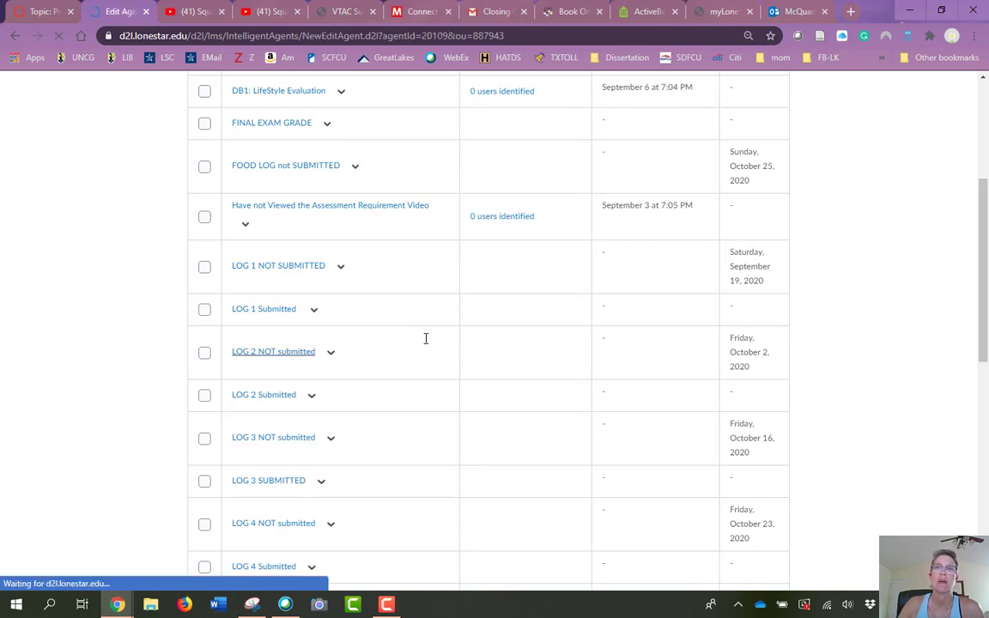
scroll(421, 337, "down", 5)
scroll(419, 334, "down", 15)
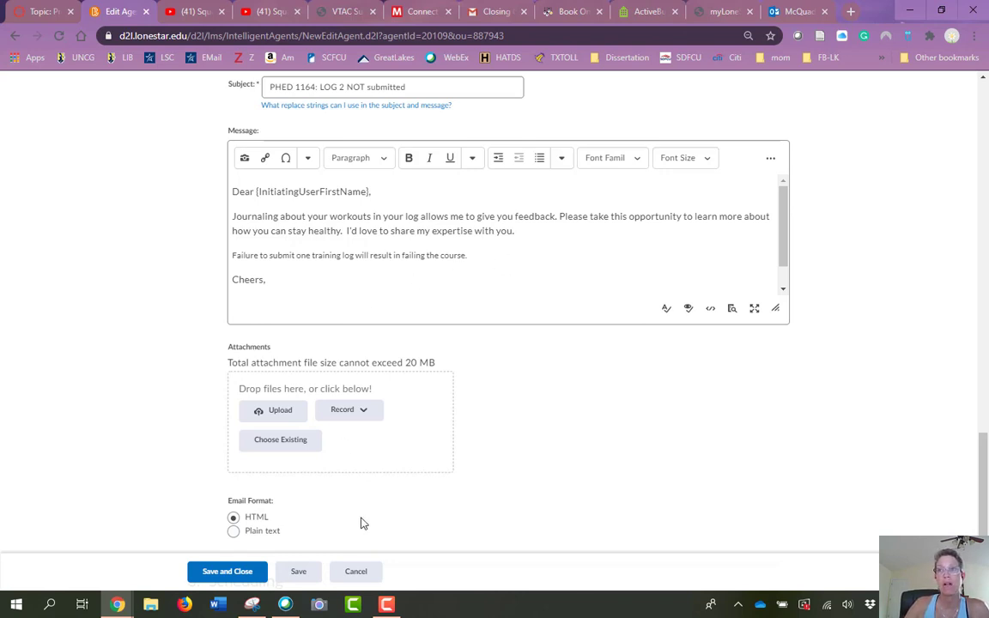
left_click(354, 575)
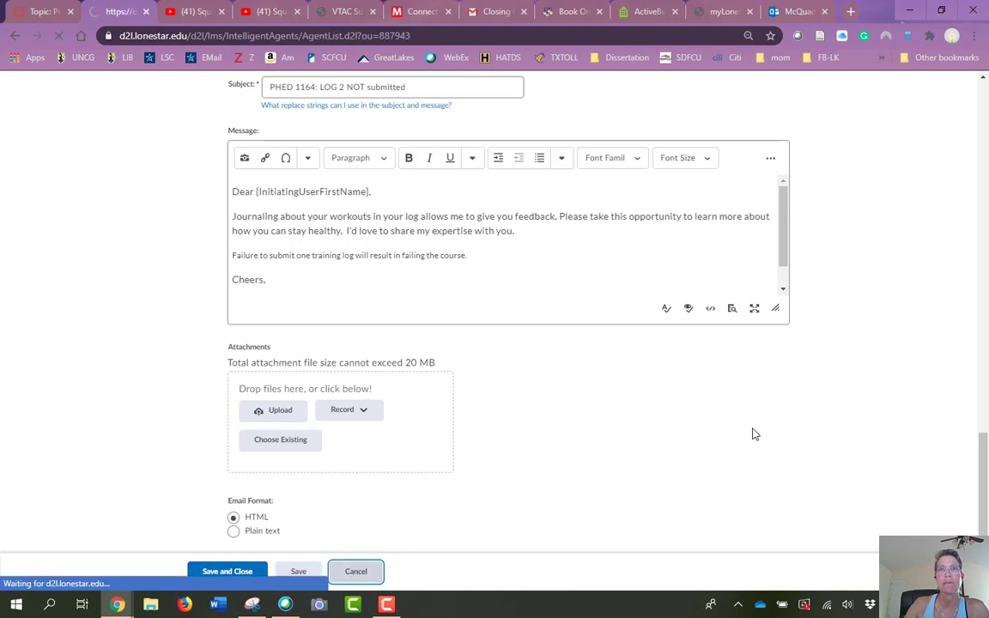